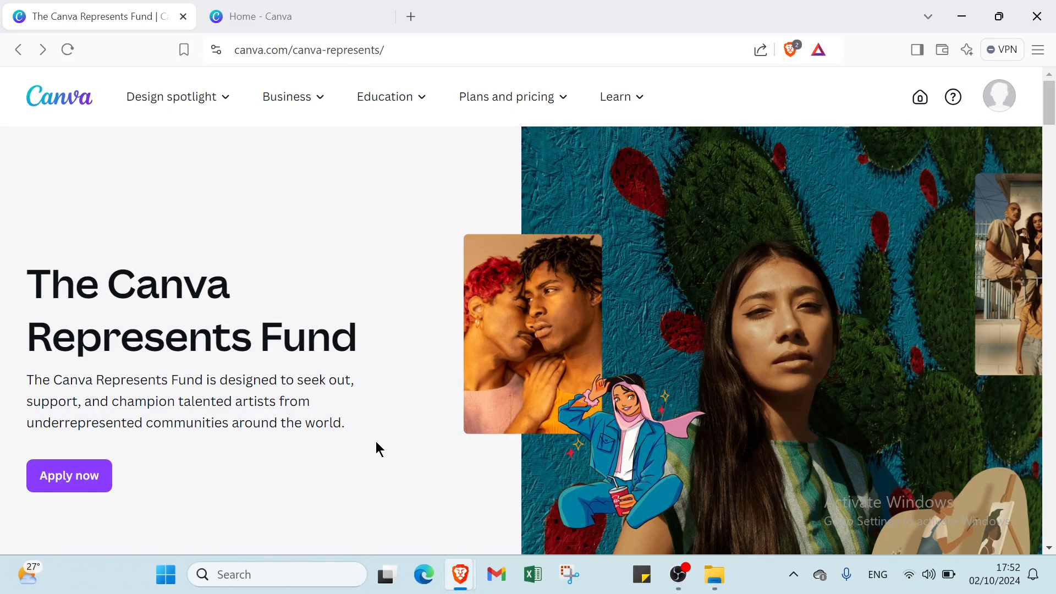
Look over the Canva Represents Fund page, including the section on content that represents everyone.
scroll(418, 332, down, 2)
scroll(418, 330, up, 2)
scroll(427, 281, down, 8)
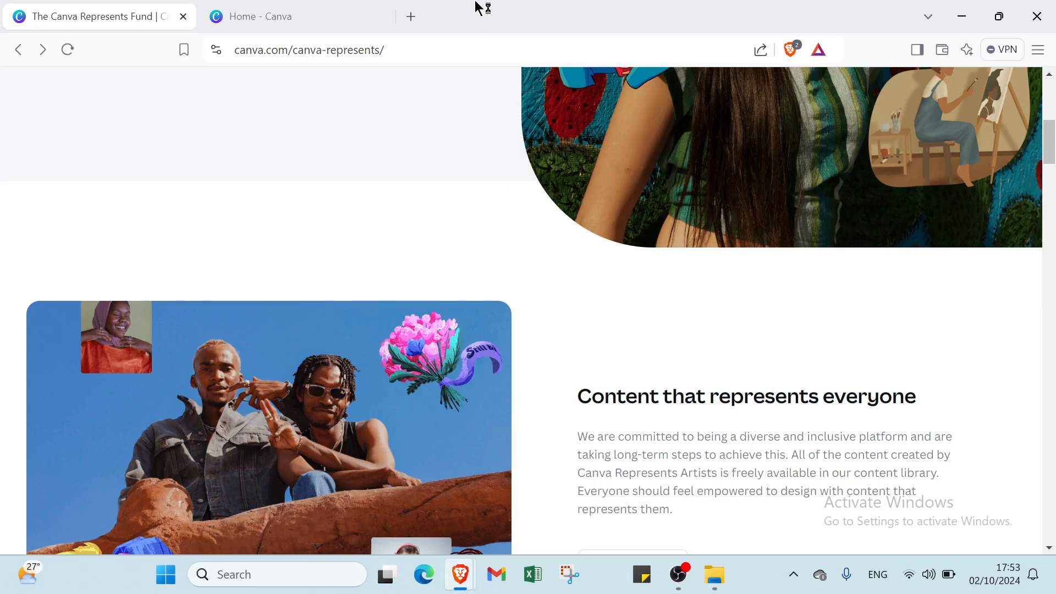
scroll(414, 194, up, 4)
Switch to the Canva home page, search Canva Templates for "short videos youtube" and browse the resulting templates.
click(347, 16)
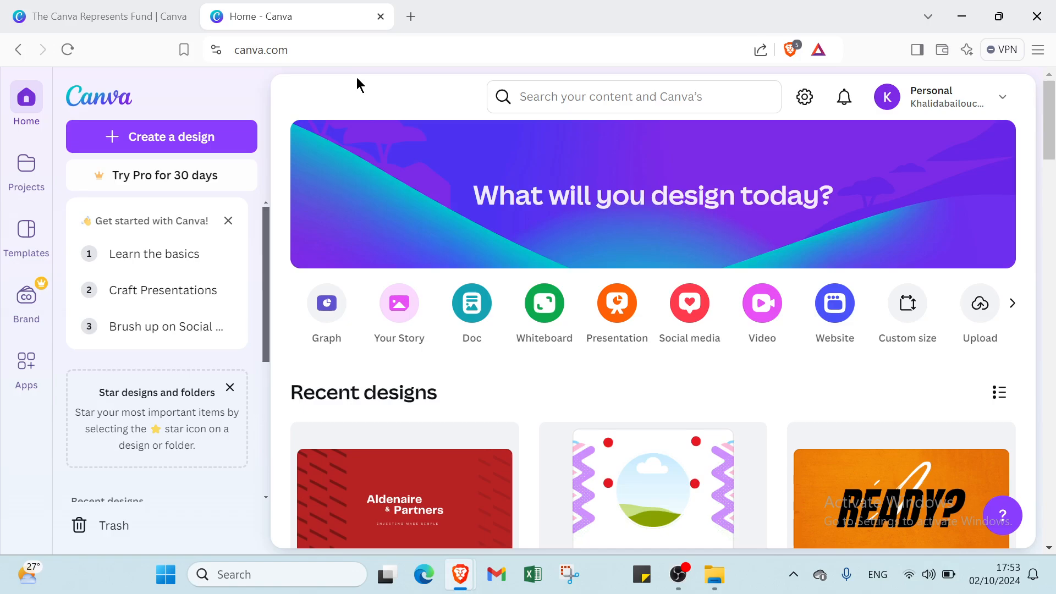
click(542, 102)
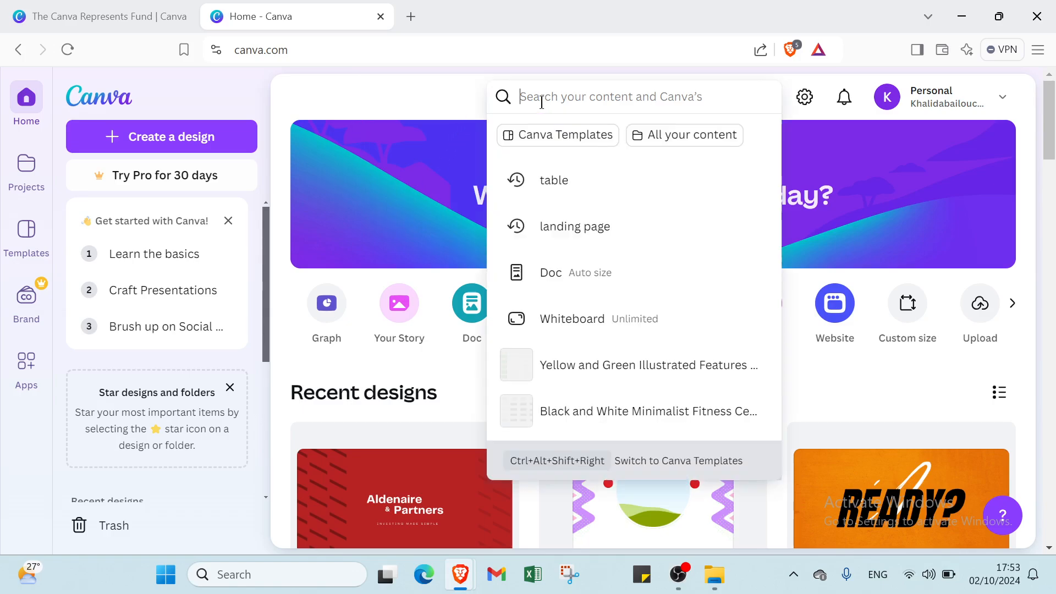
click(569, 148)
click(556, 175)
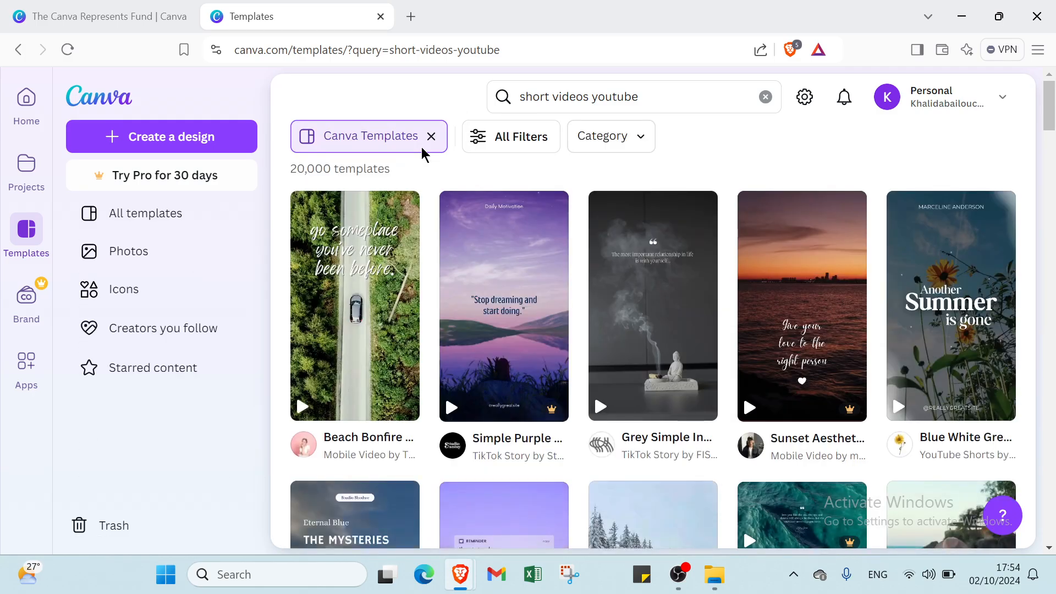
mouse_move(476, 235)
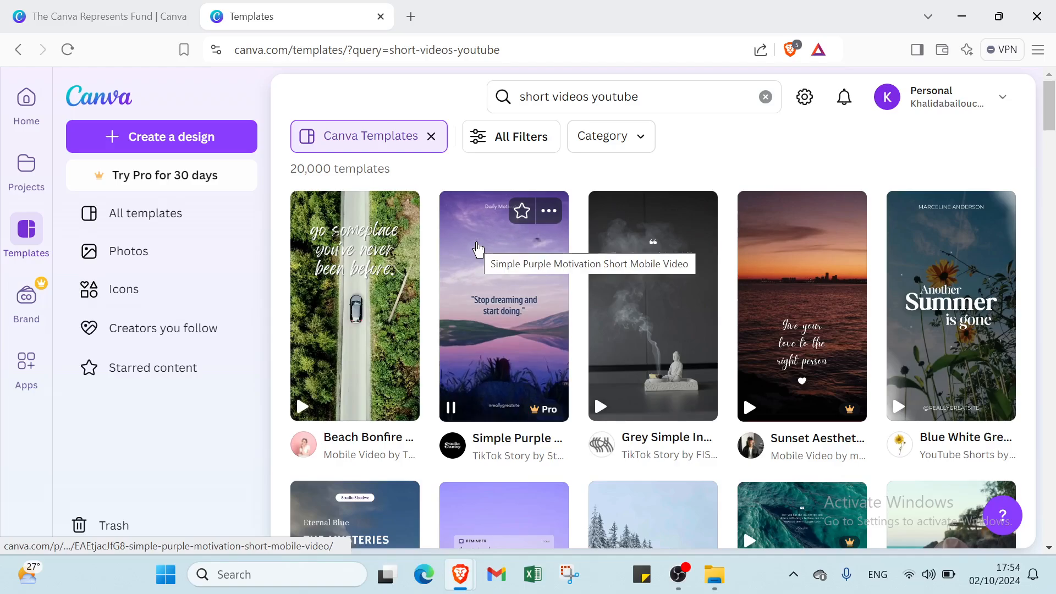
scroll(516, 303, down, 8)
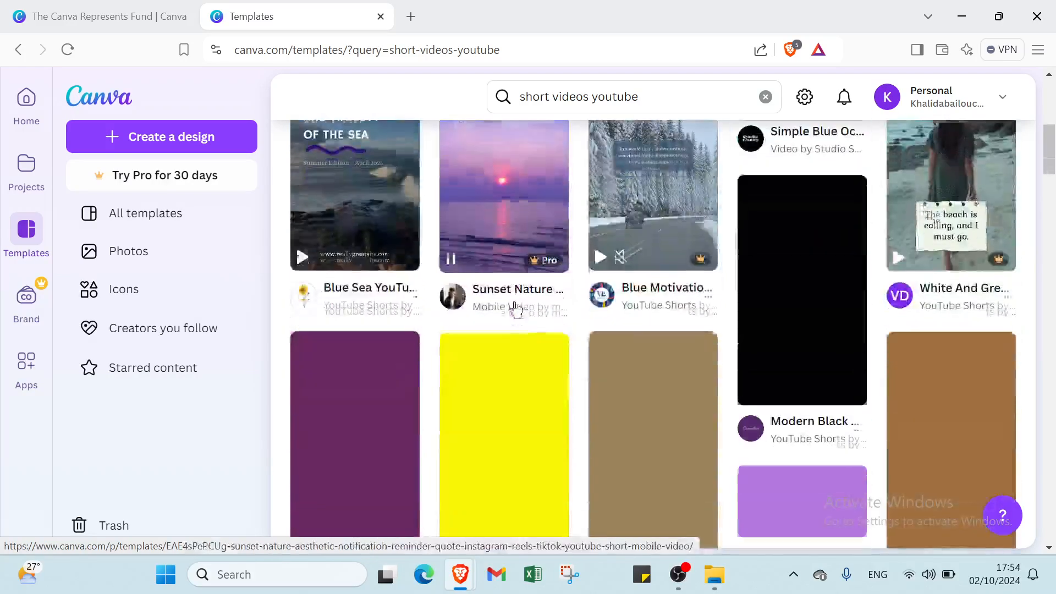
scroll(516, 308, up, 8)
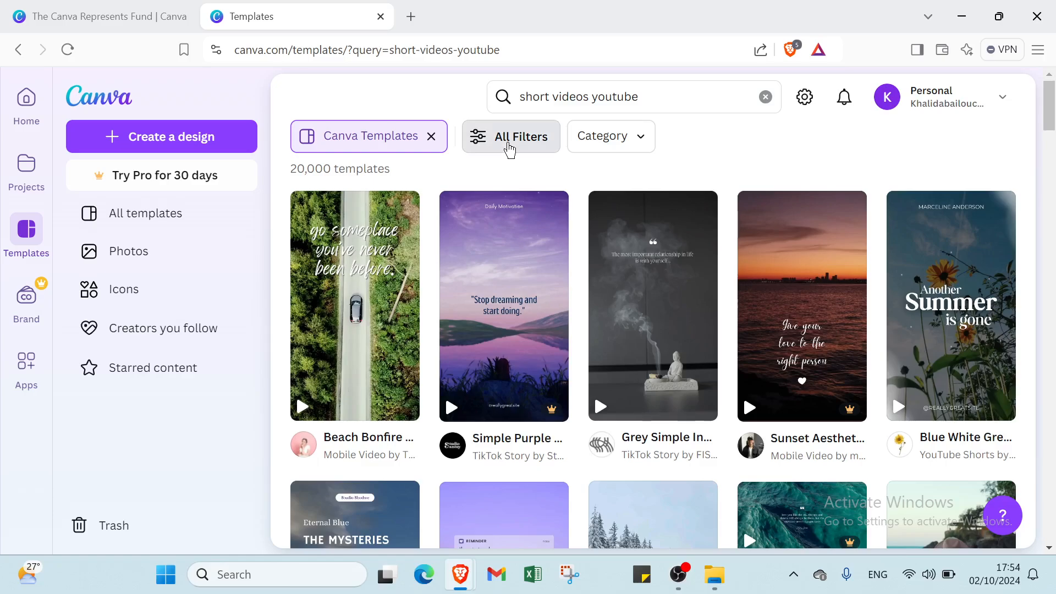
Open the full set of template filters and review the subcategories under Business.
click(509, 149)
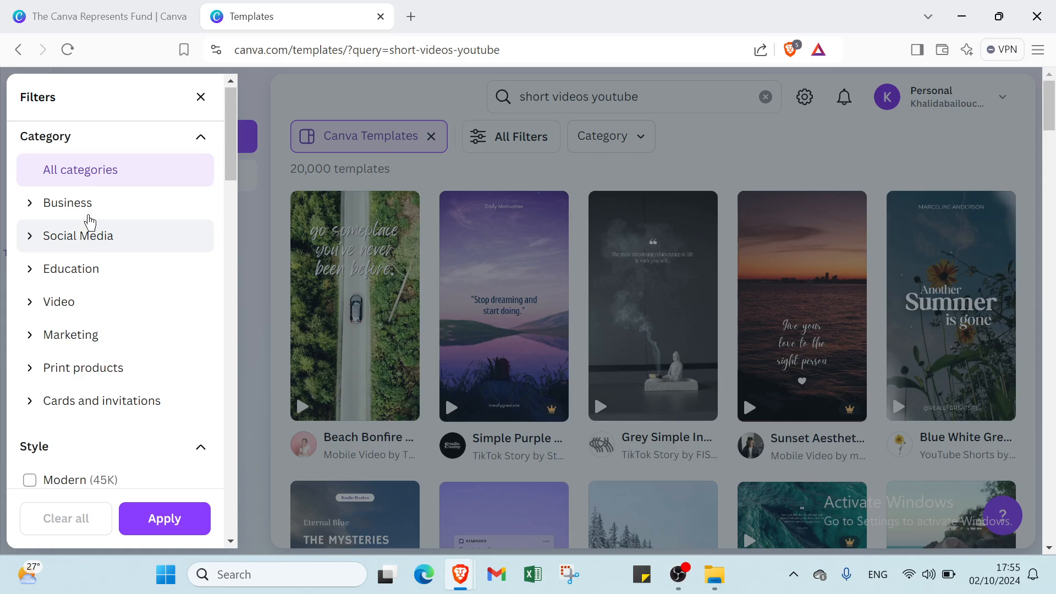
click(4, 397)
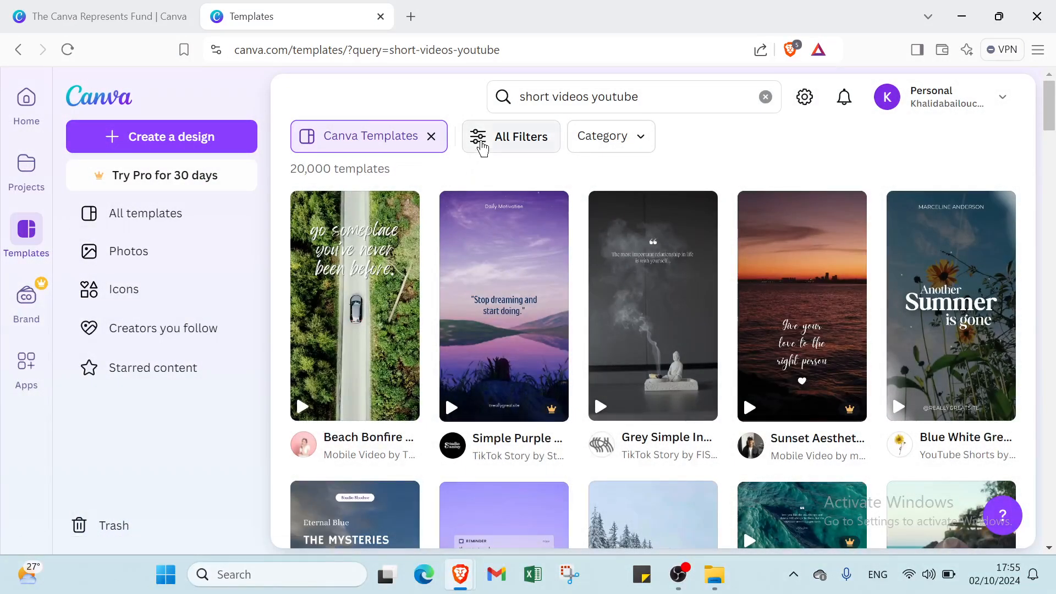
click(479, 139)
click(91, 205)
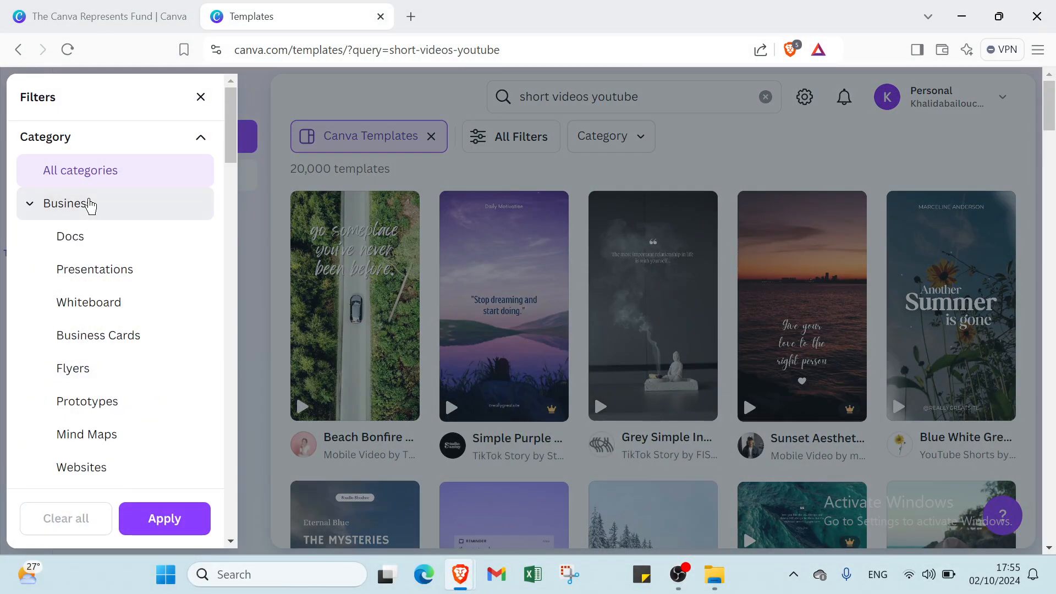
scroll(87, 235, down, 2)
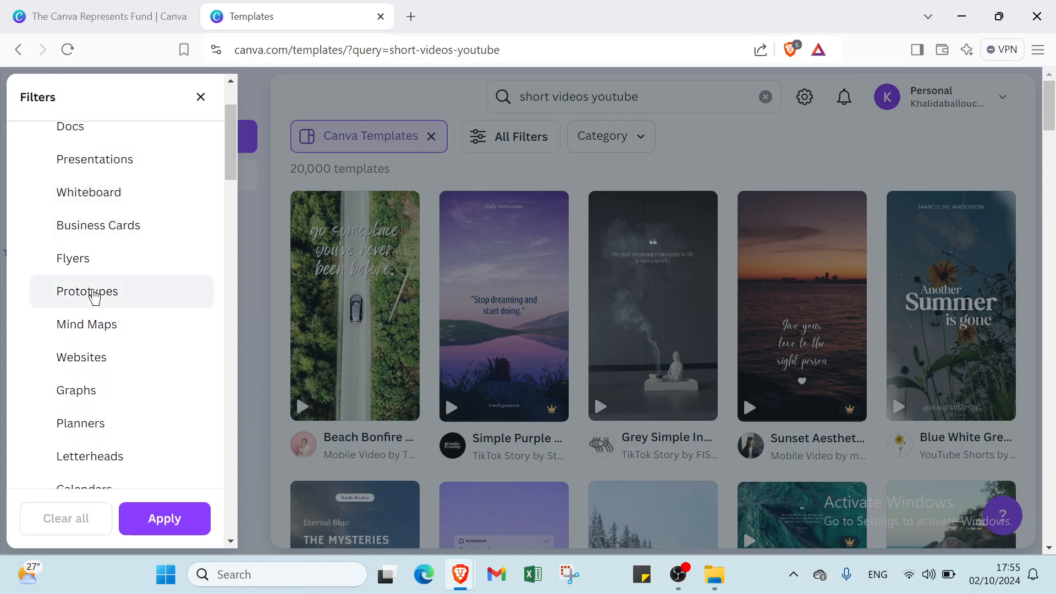
scroll(97, 355, down, 3)
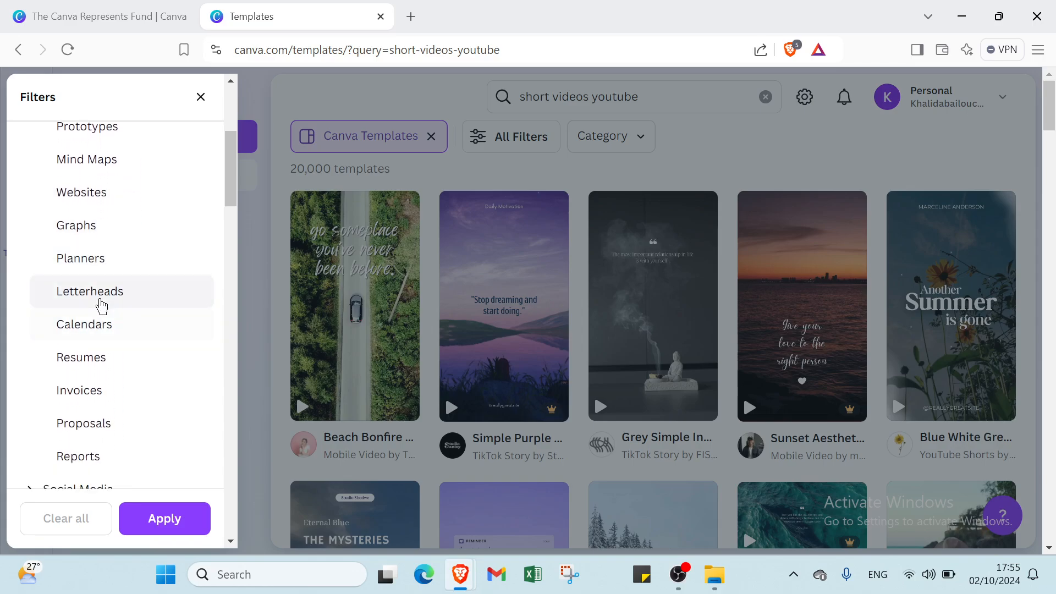
scroll(71, 336, down, 2)
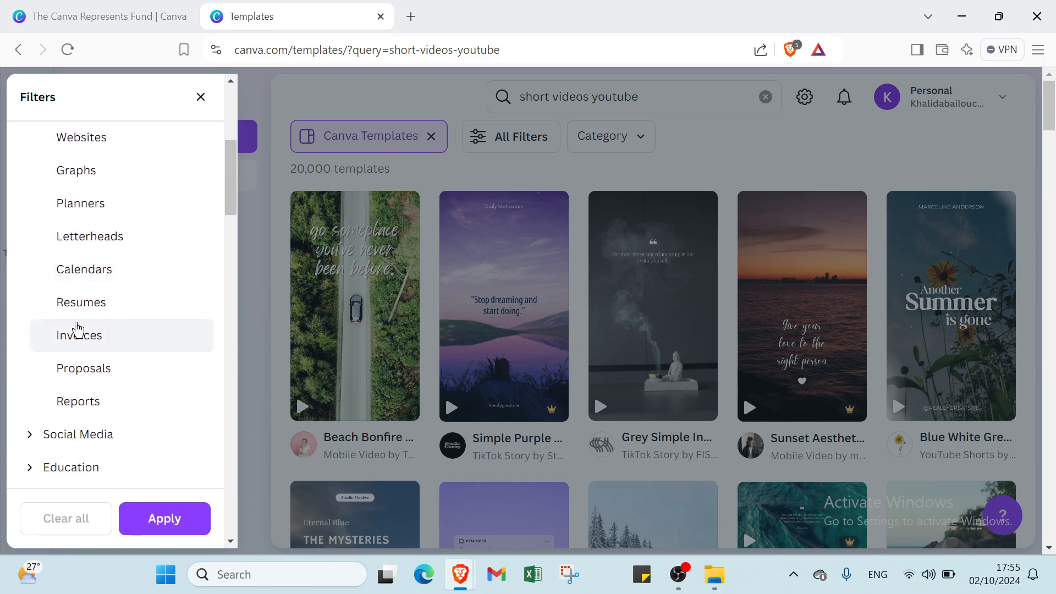
scroll(125, 318, down, 2)
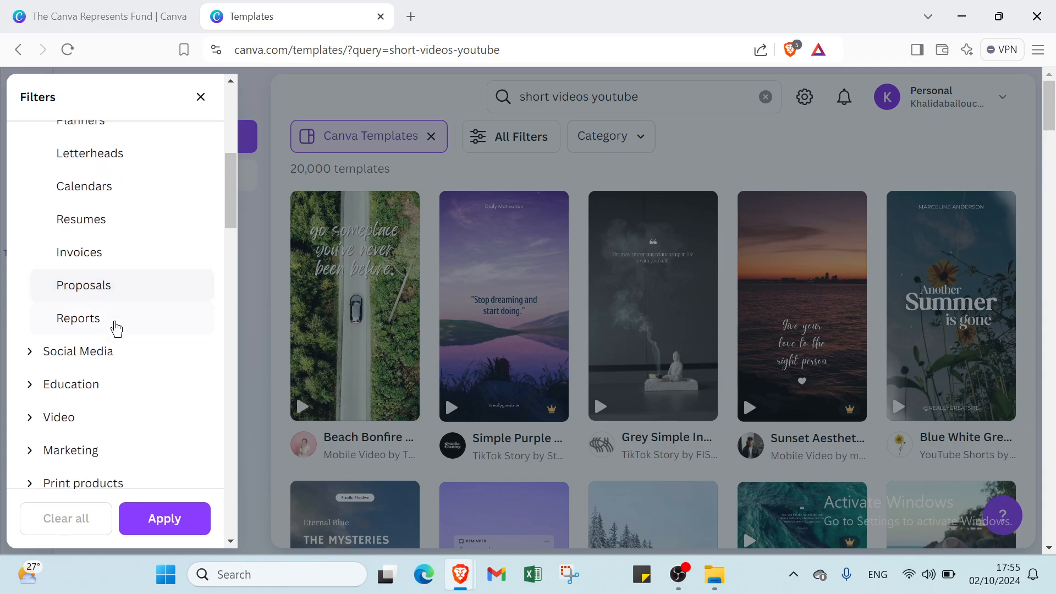
Expand the Social Media filter category and review its subcategories.
click(113, 281)
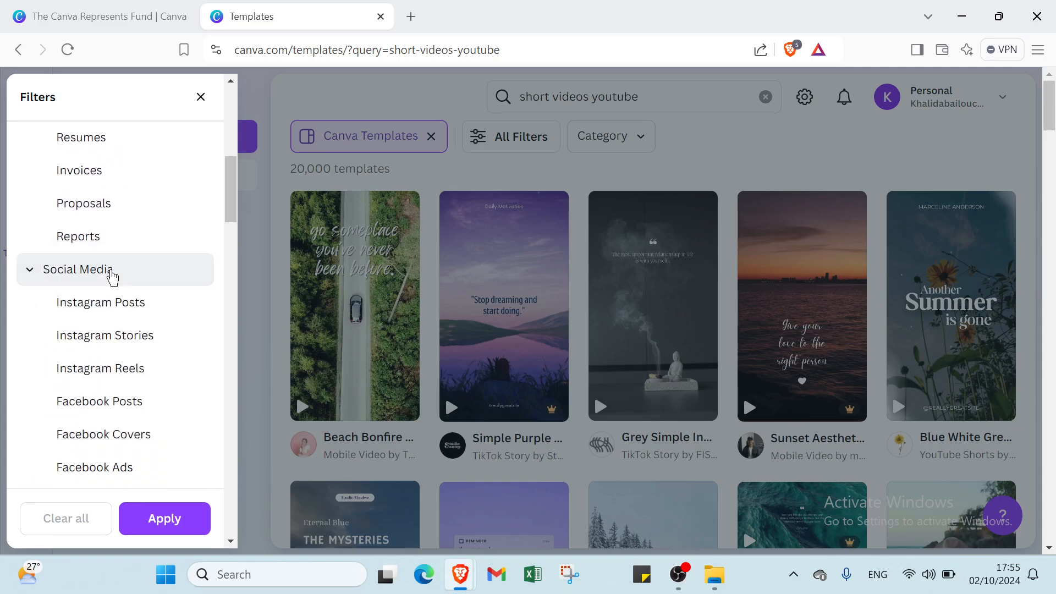
scroll(107, 275, down, 2)
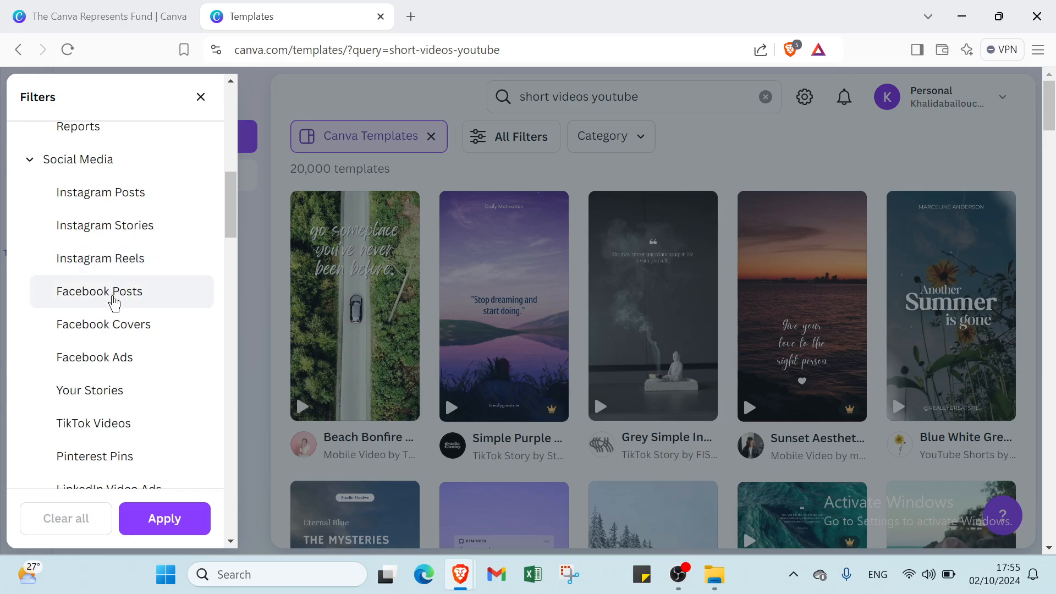
scroll(100, 326, down, 1)
scroll(102, 329, down, 1)
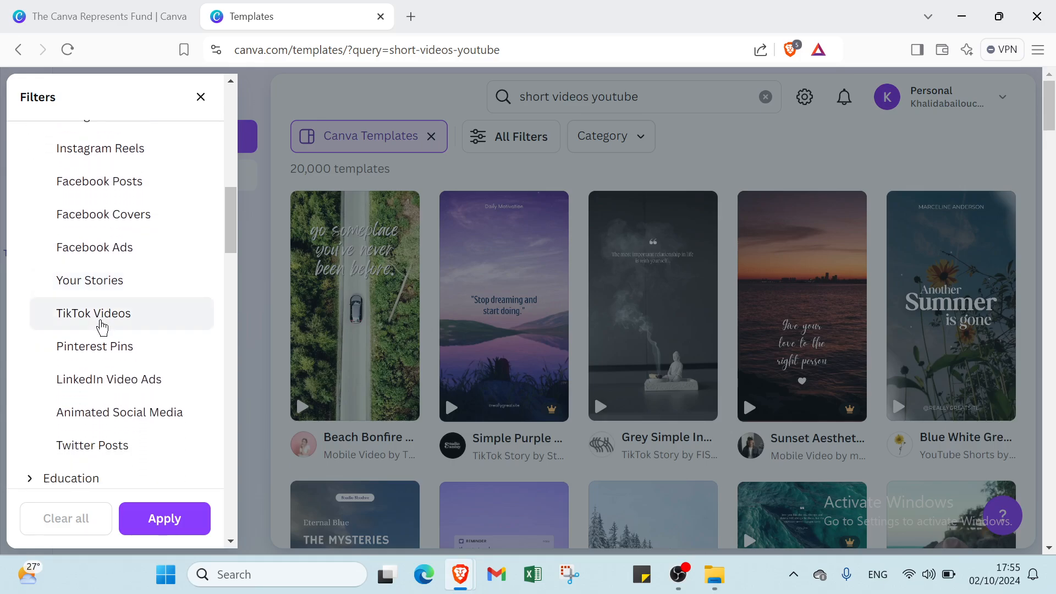
scroll(96, 321, down, 2)
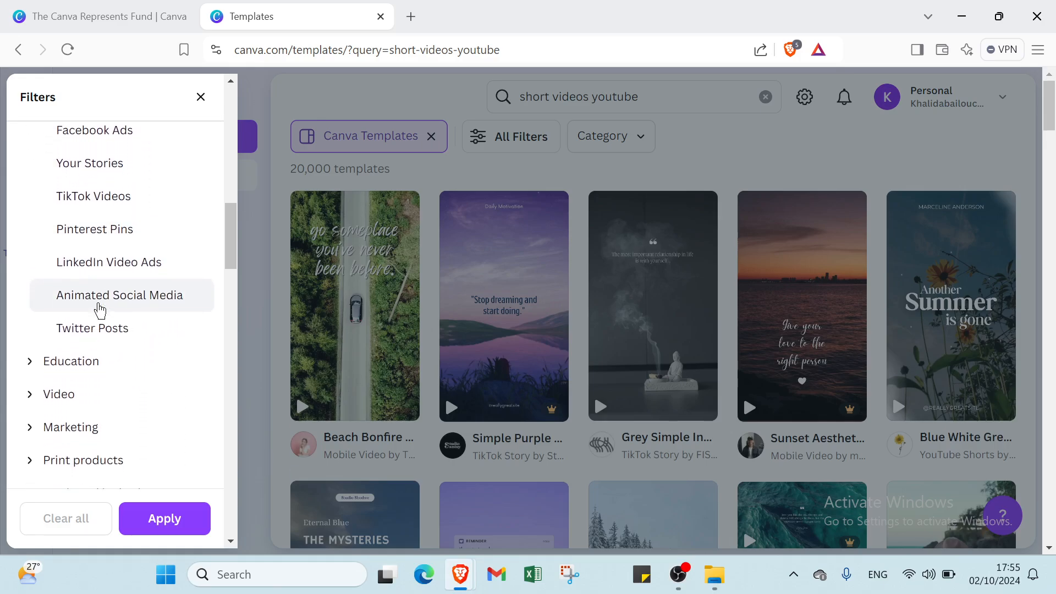
scroll(99, 308, down, 2)
Expand the Education and Video filter categories and choose YouTube Videos as the template category.
click(81, 257)
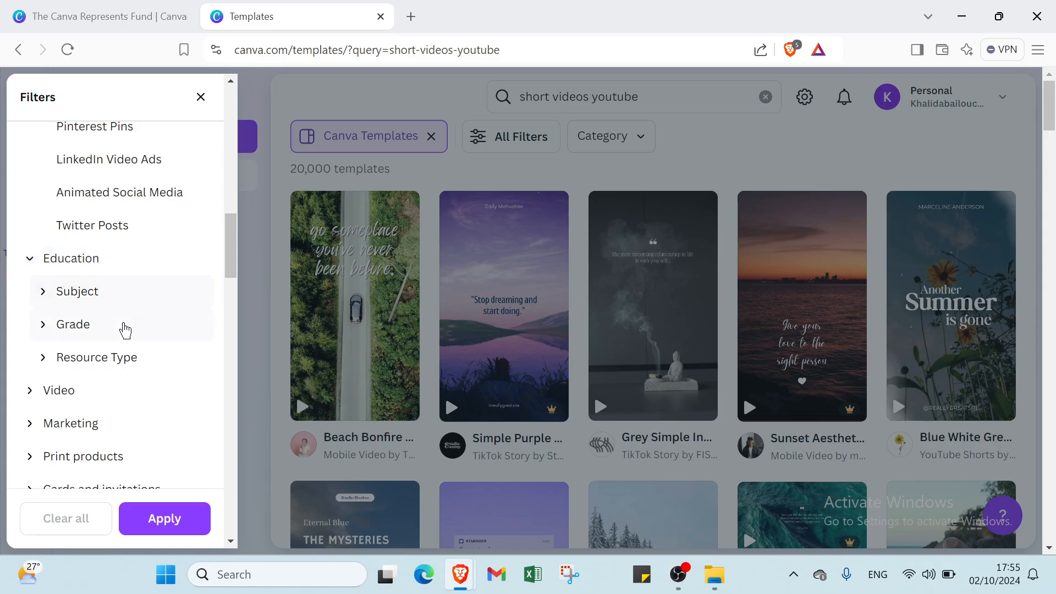
scroll(118, 329, down, 2)
click(86, 285)
scroll(87, 291, down, 4)
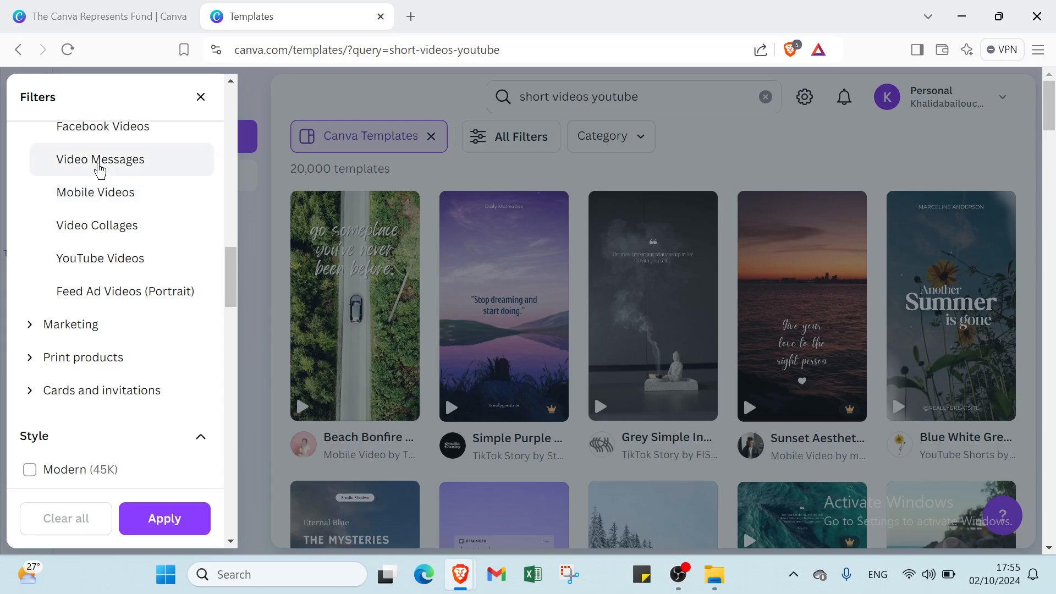
click(97, 271)
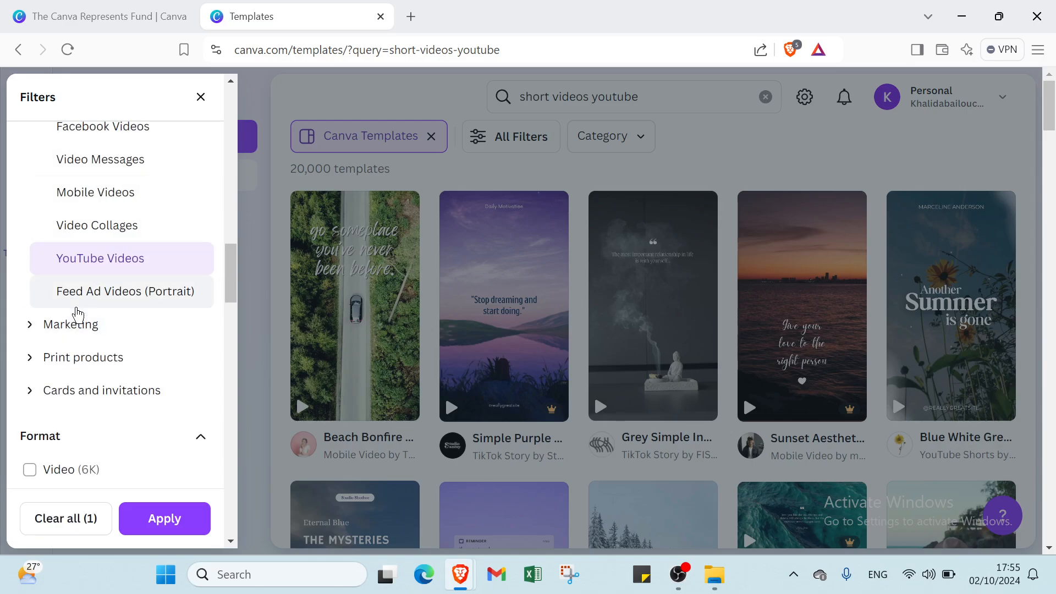
Expand the Marketing, Print products, and Cards and invitations filter categories to review their subcategories.
click(72, 324)
scroll(74, 327, down, 2)
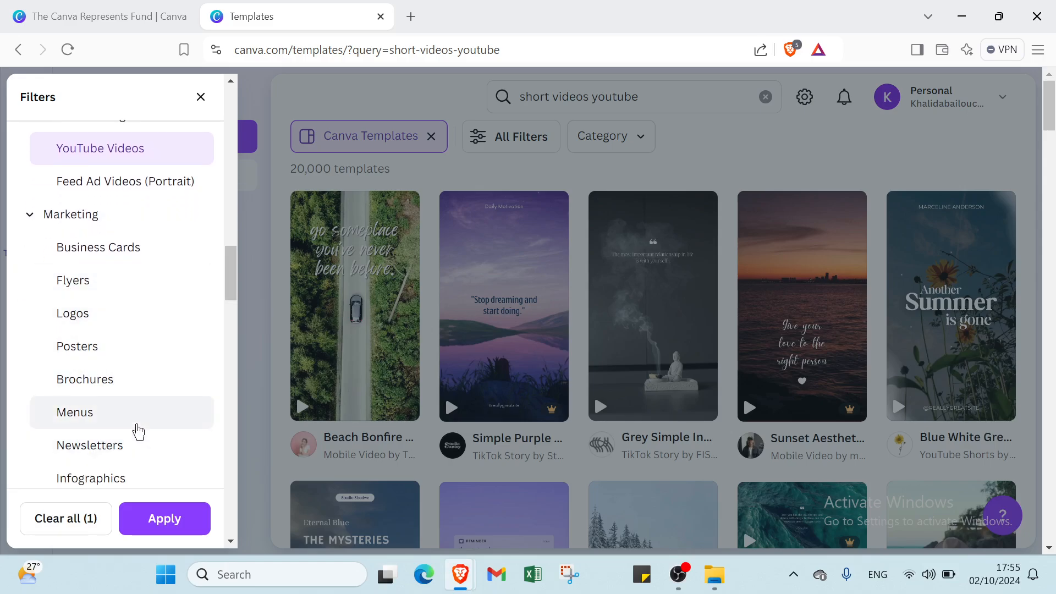
scroll(123, 428, down, 2)
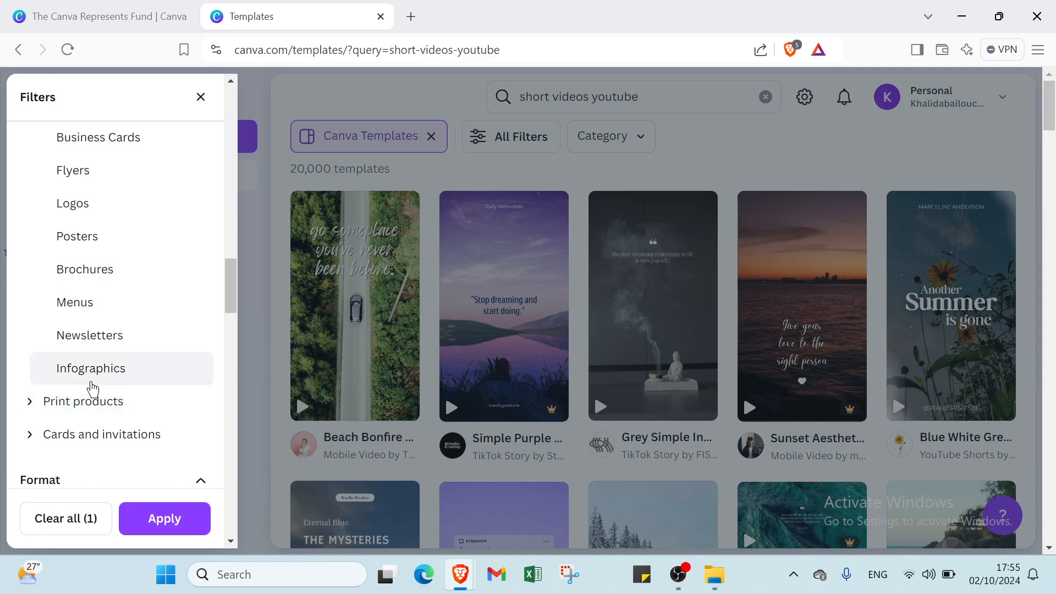
click(87, 395)
scroll(84, 394, down, 2)
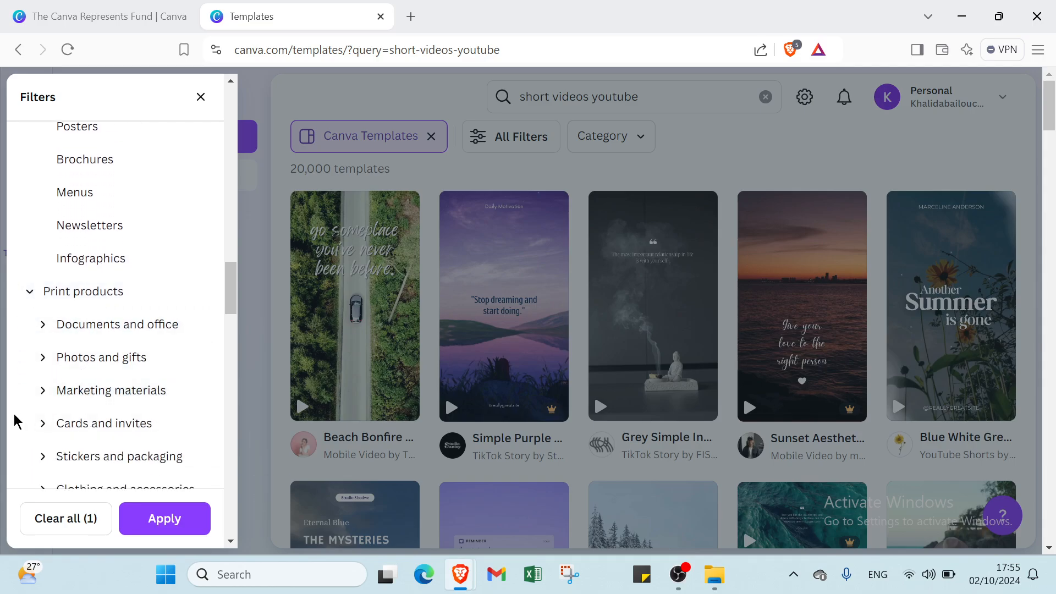
scroll(80, 423, down, 1)
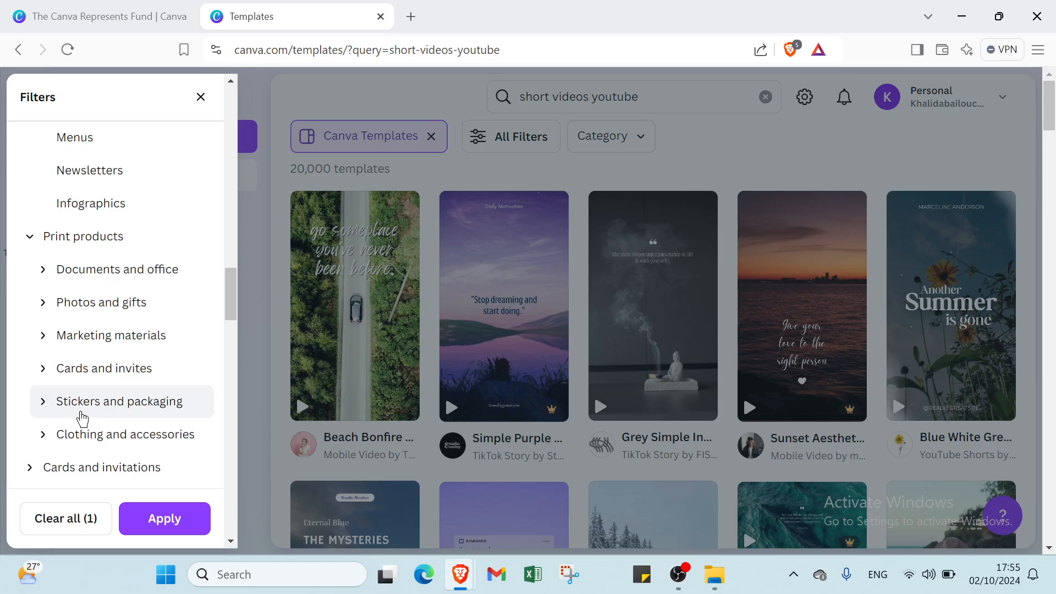
scroll(83, 418, down, 2)
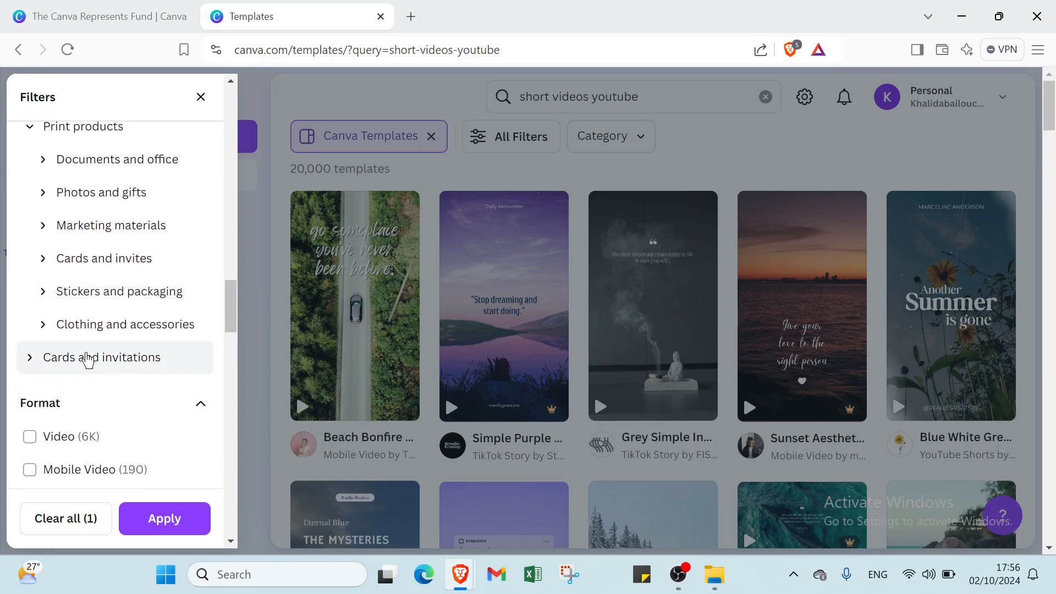
click(88, 360)
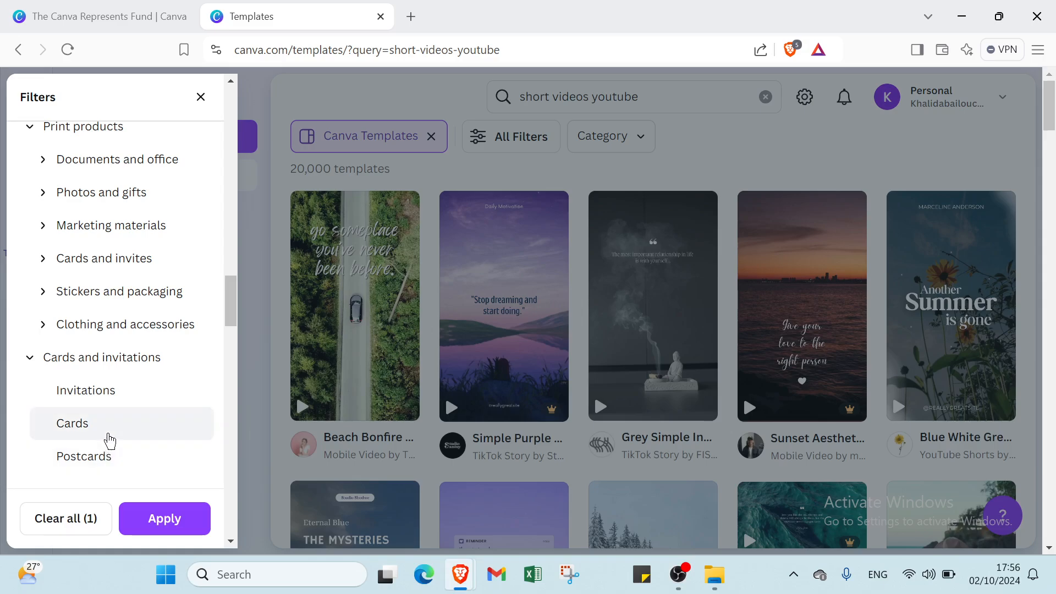
Set the price filter to Free and apply the chosen filters to the template search.
scroll(104, 451, down, 4)
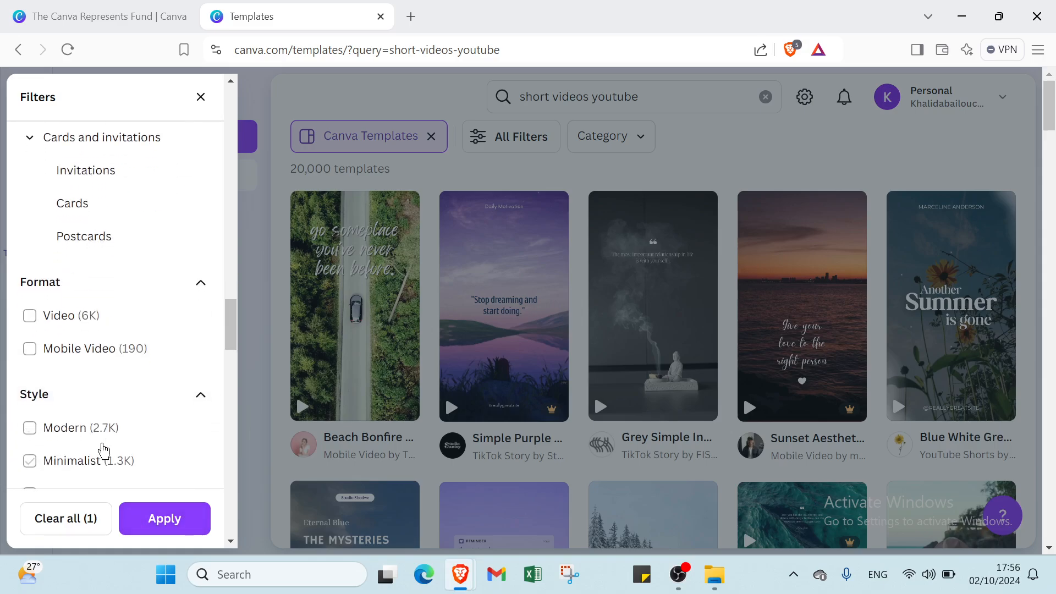
scroll(57, 316, down, 7)
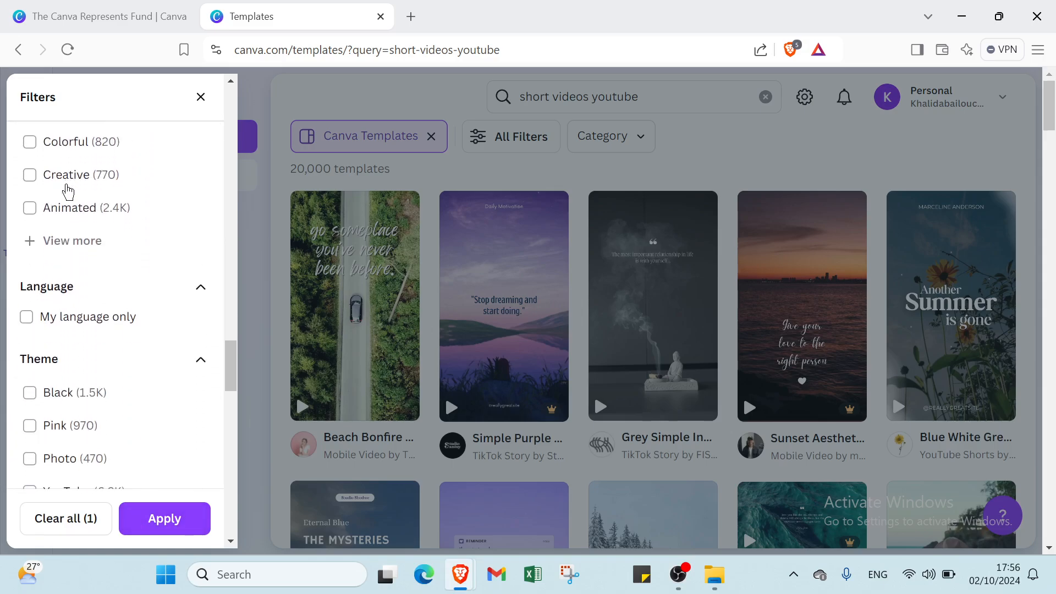
scroll(68, 192, down, 6)
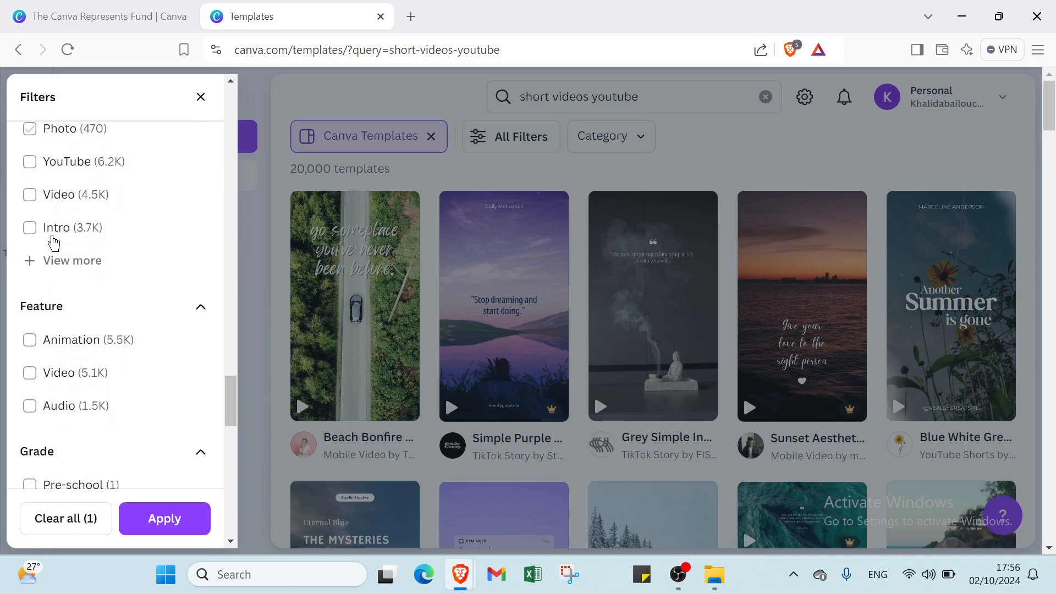
scroll(53, 242, down, 5)
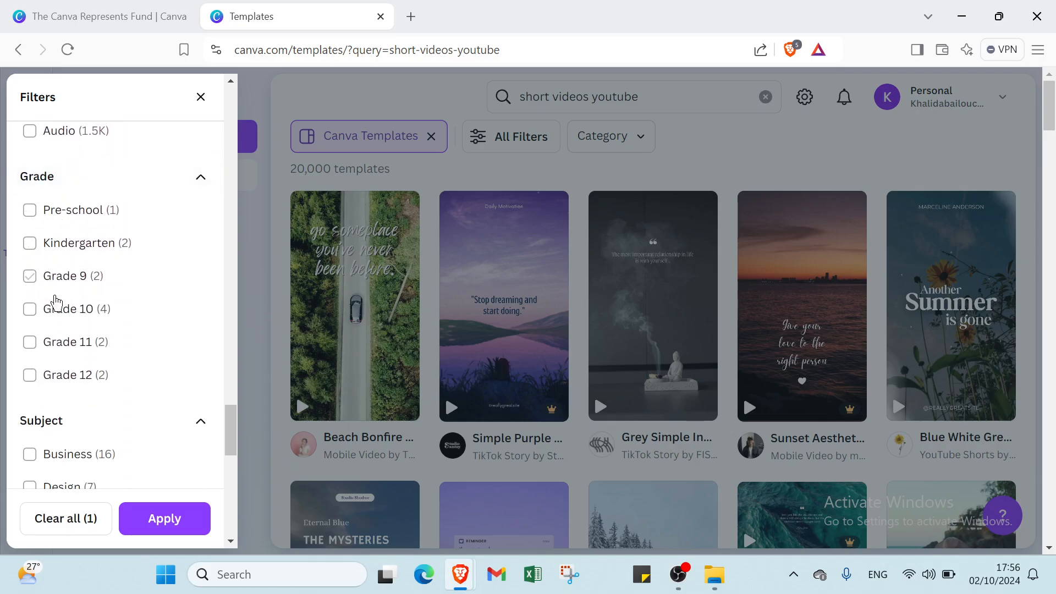
scroll(58, 302, down, 13)
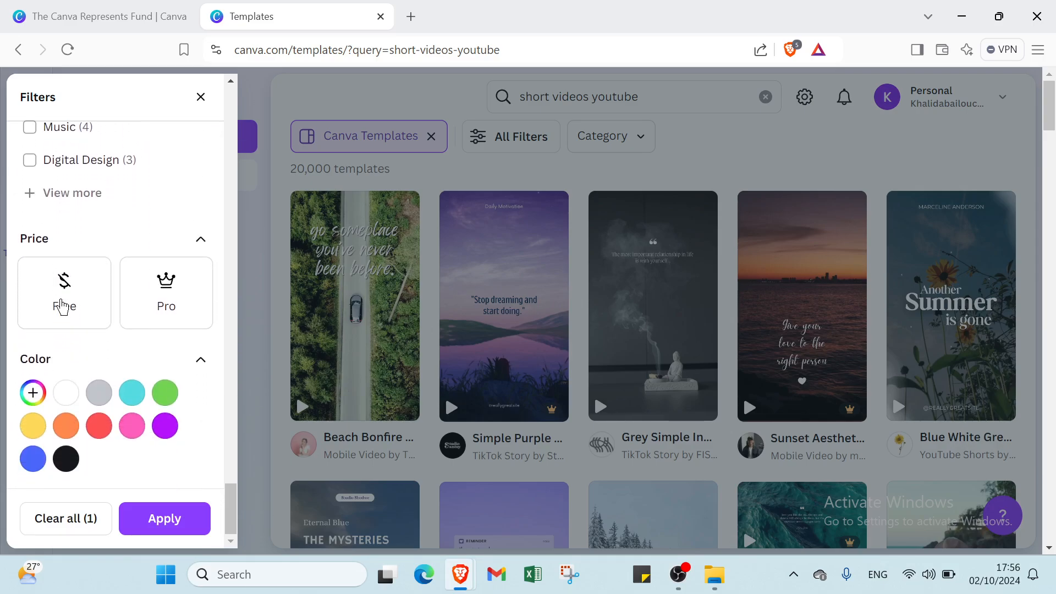
click(62, 307)
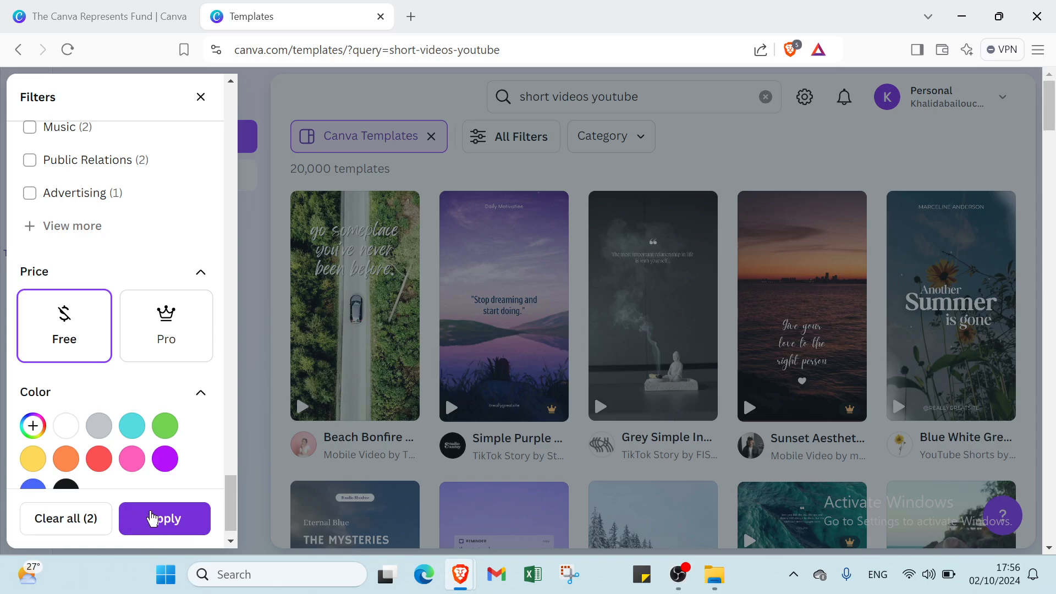
click(152, 518)
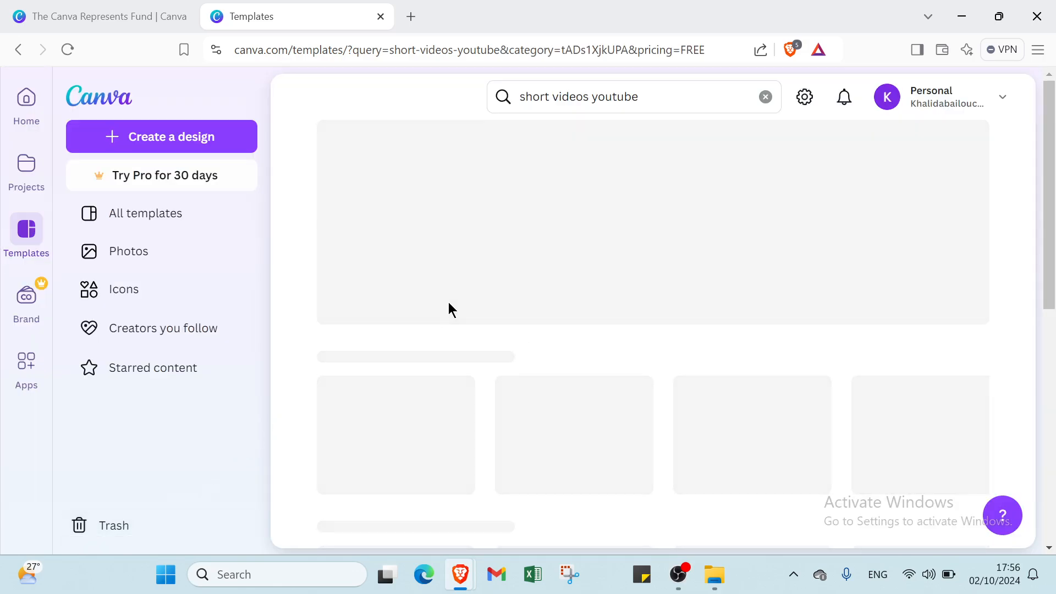
scroll(518, 343, down, 2)
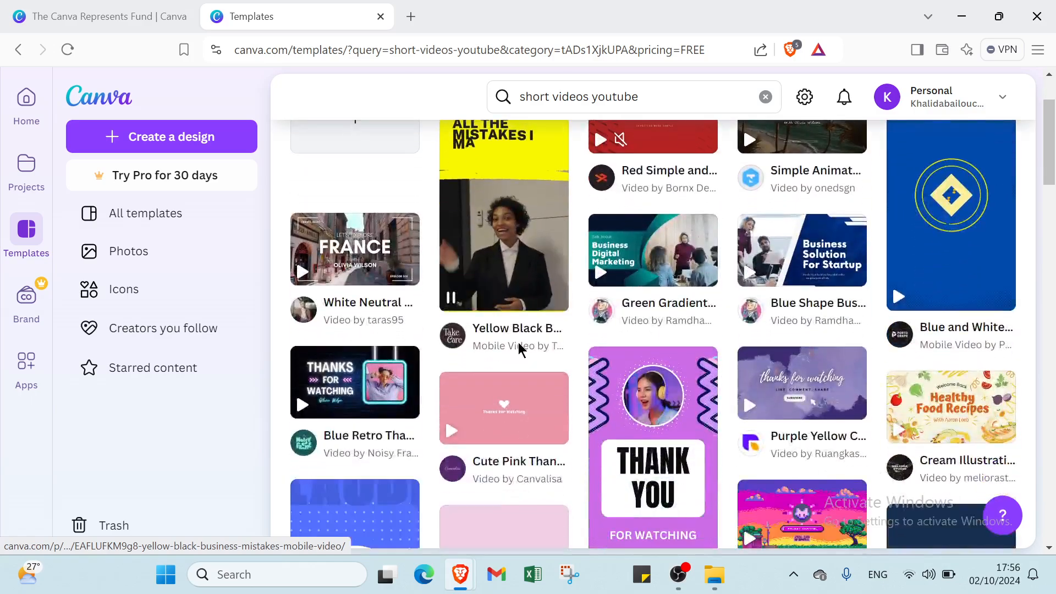
Choose the free Purple Yellow Cute Thanks for Watching YouTube video template and open it for customizing.
scroll(519, 343, up, 2)
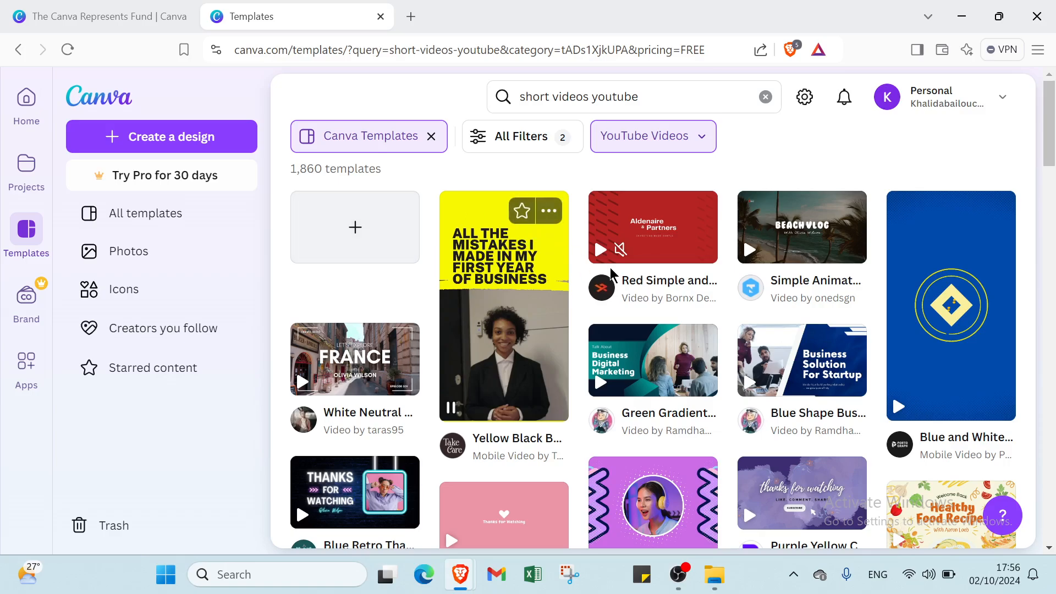
scroll(880, 352, down, 2)
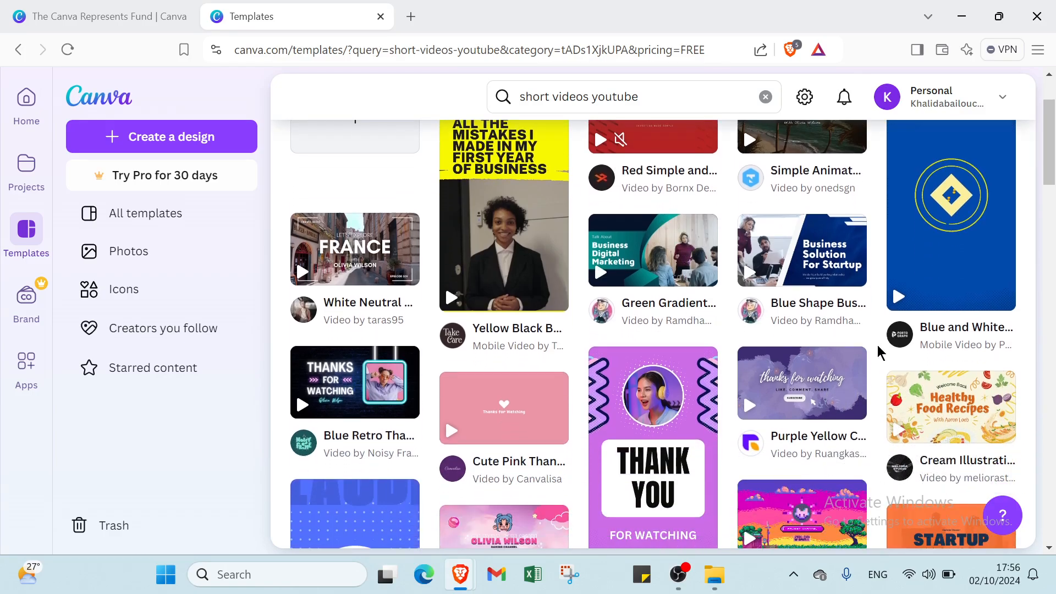
click(825, 388)
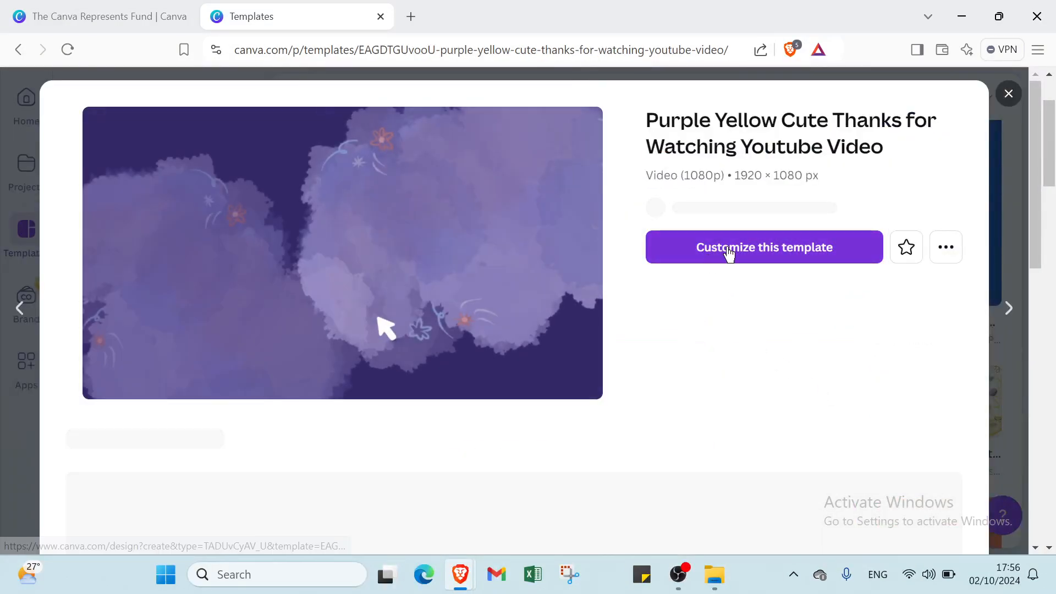
click(726, 263)
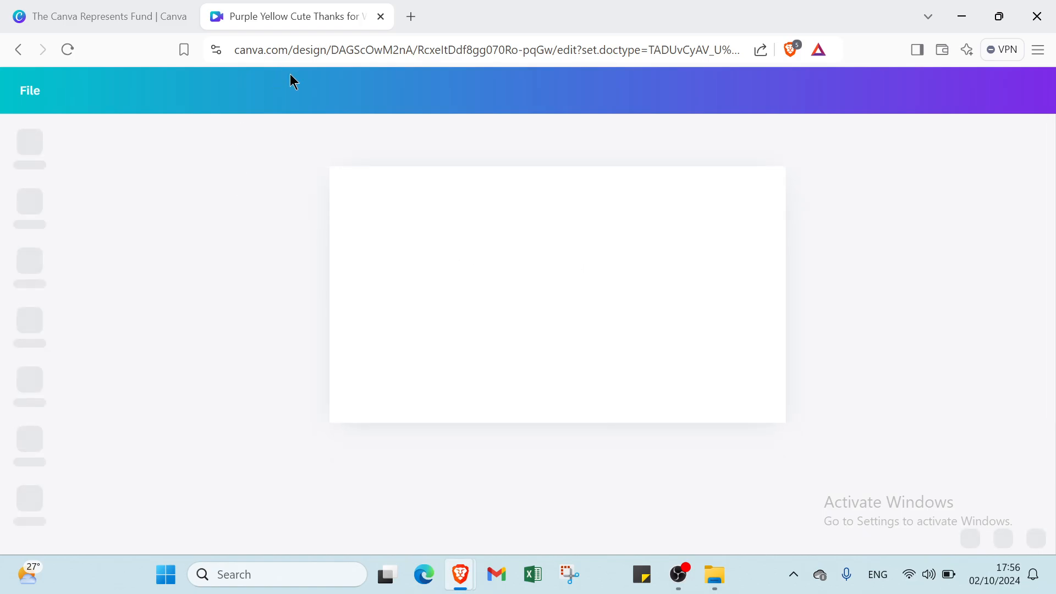
Switch to the Canva Represents Fund page and review its Design spotlight, Business and Education navigation categories.
click(78, 8)
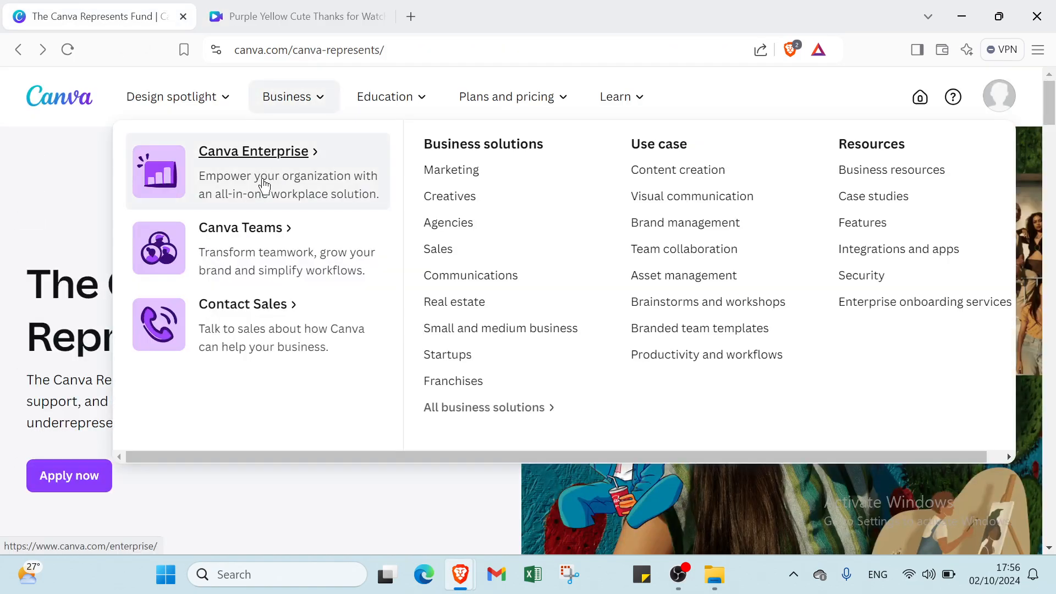
scroll(324, 454, down, 2)
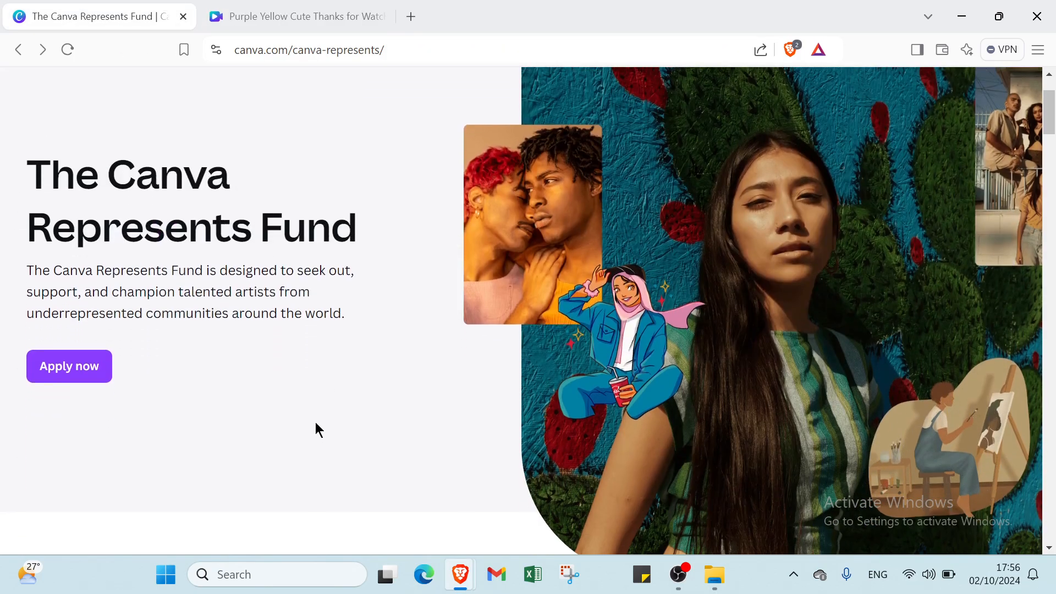
scroll(315, 429, up, 2)
mouse_move(204, 113)
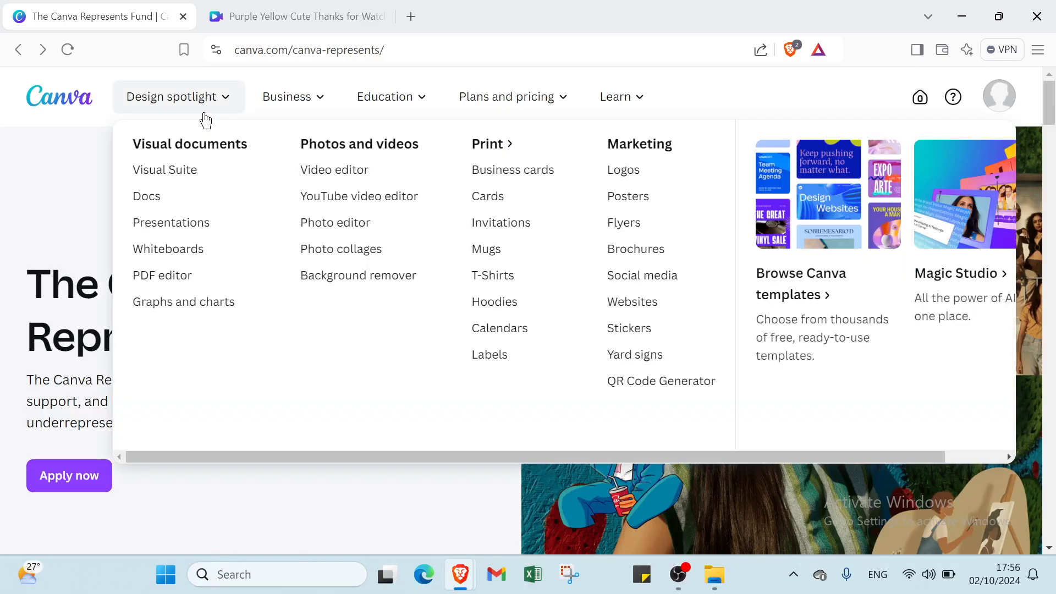
mouse_move(275, 103)
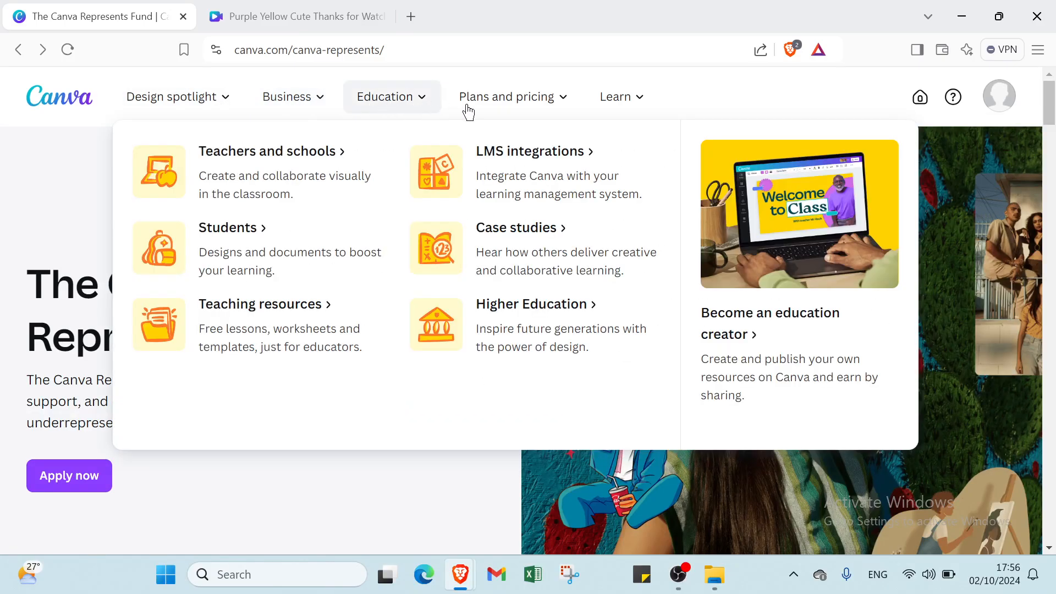
mouse_move(625, 114)
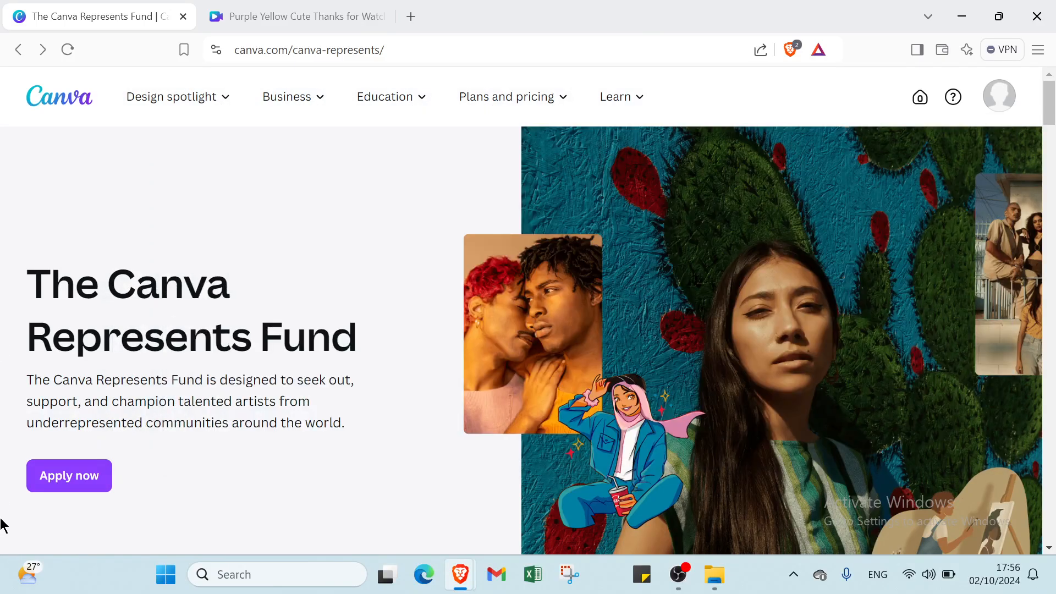
Read through the Canva Represents Fund page, from its content and application sections to the Meet the artists profiles.
scroll(157, 351, down, 10)
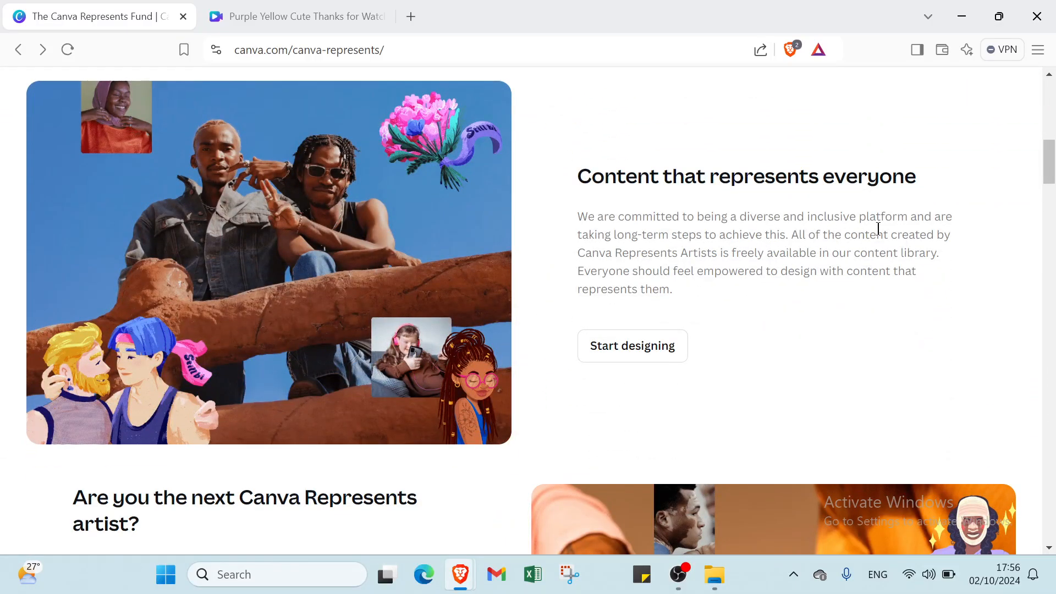
scroll(569, 296, down, 4)
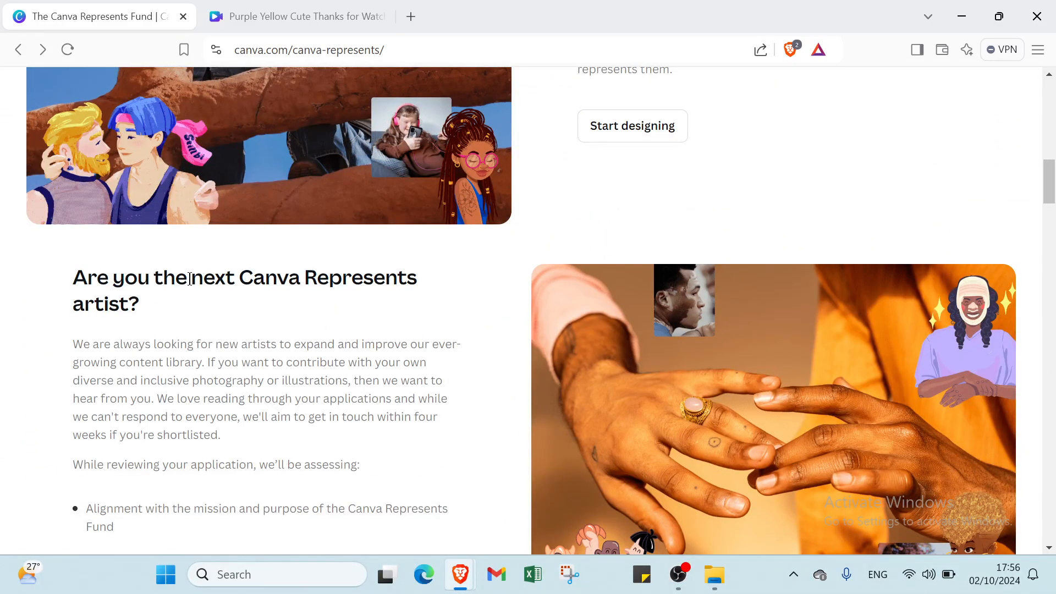
scroll(161, 311, down, 10)
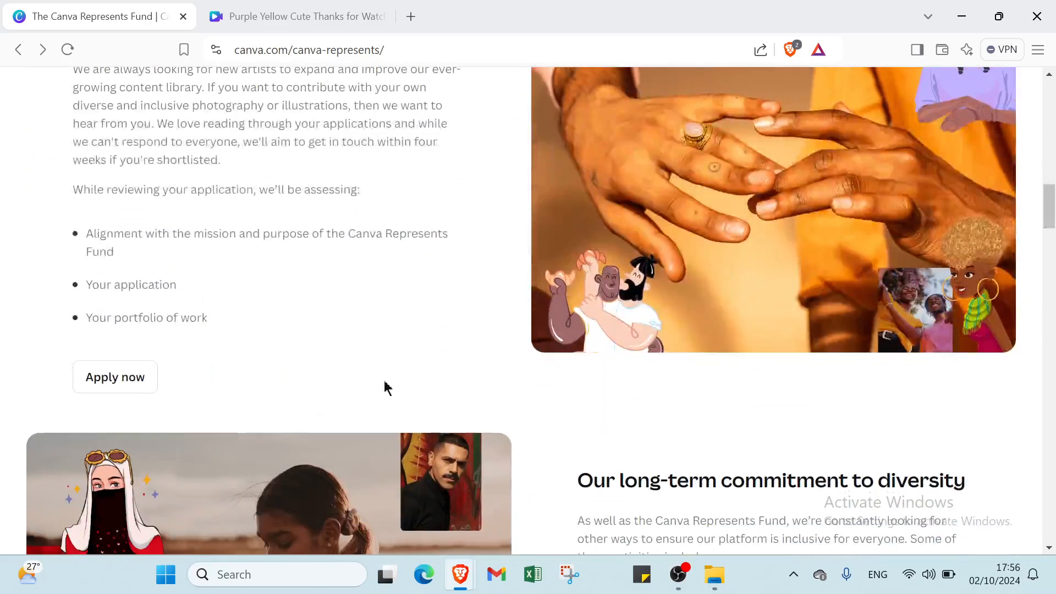
scroll(649, 302, down, 1)
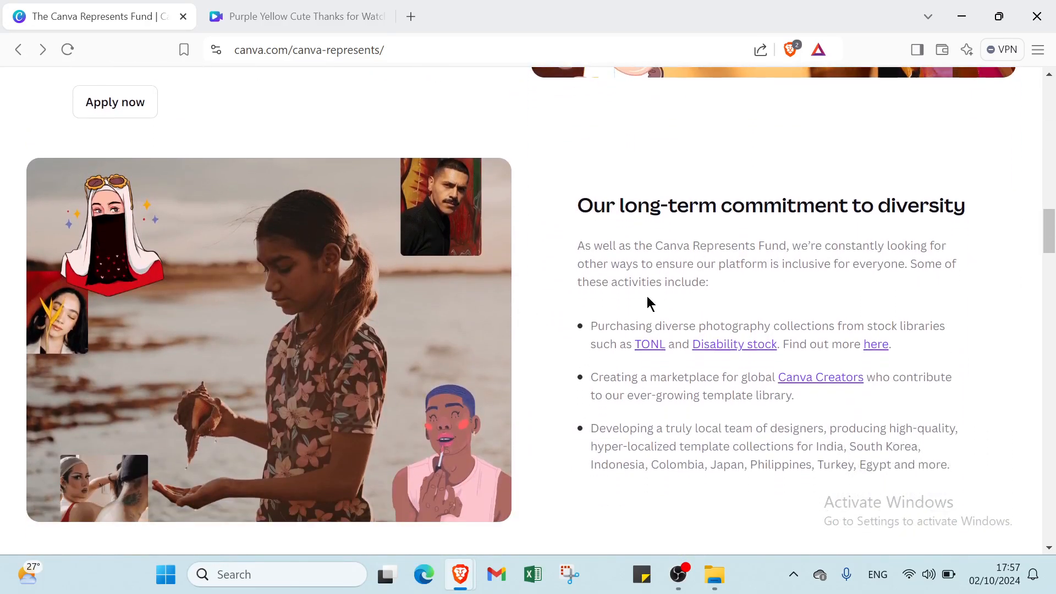
scroll(641, 420, down, 3)
scroll(577, 395, down, 15)
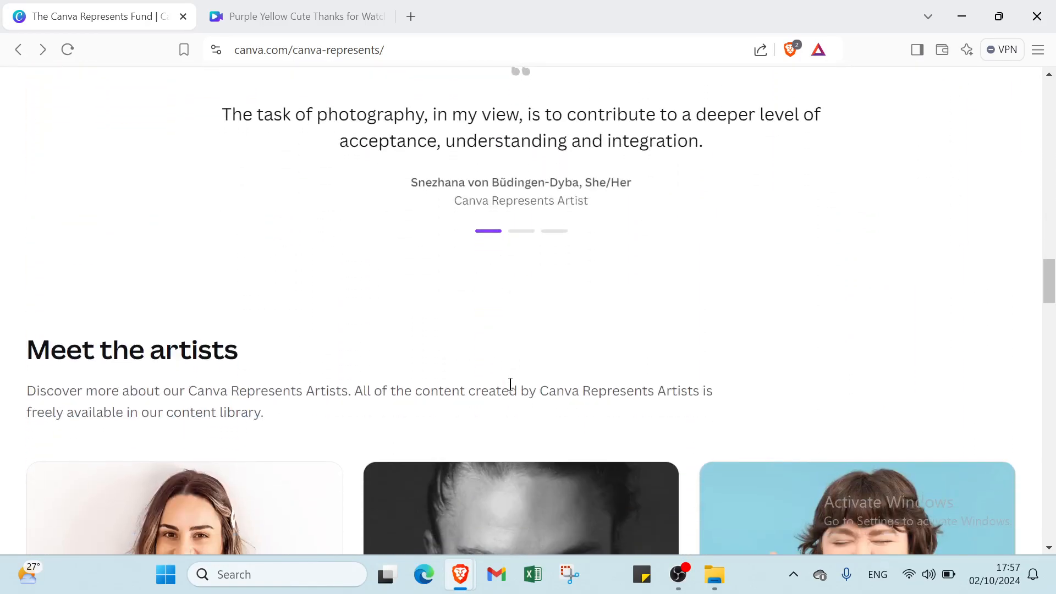
scroll(548, 363, down, 8)
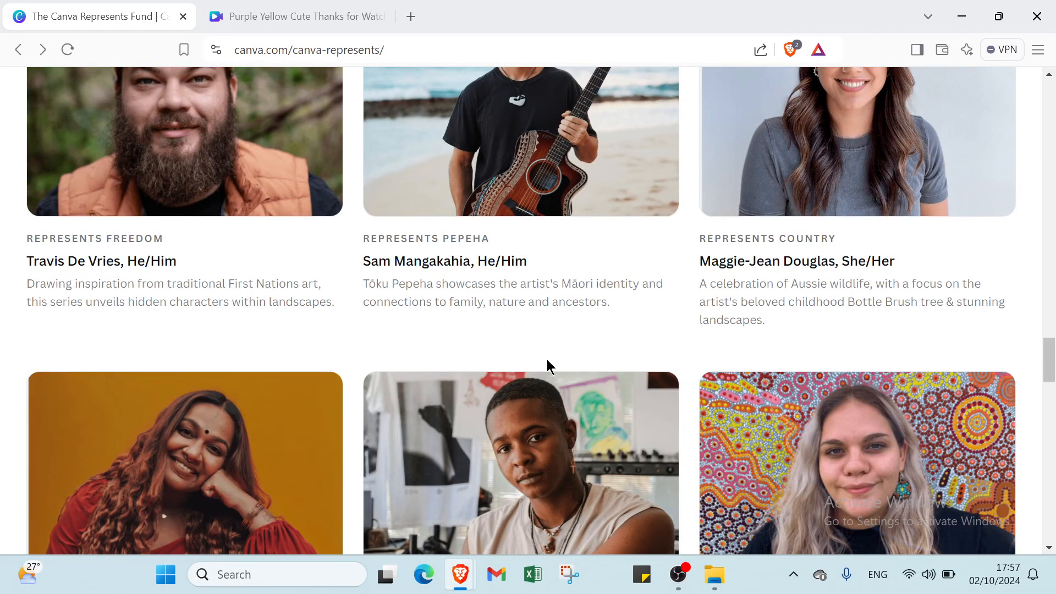
scroll(547, 360, down, 4)
scroll(551, 382, up, 17)
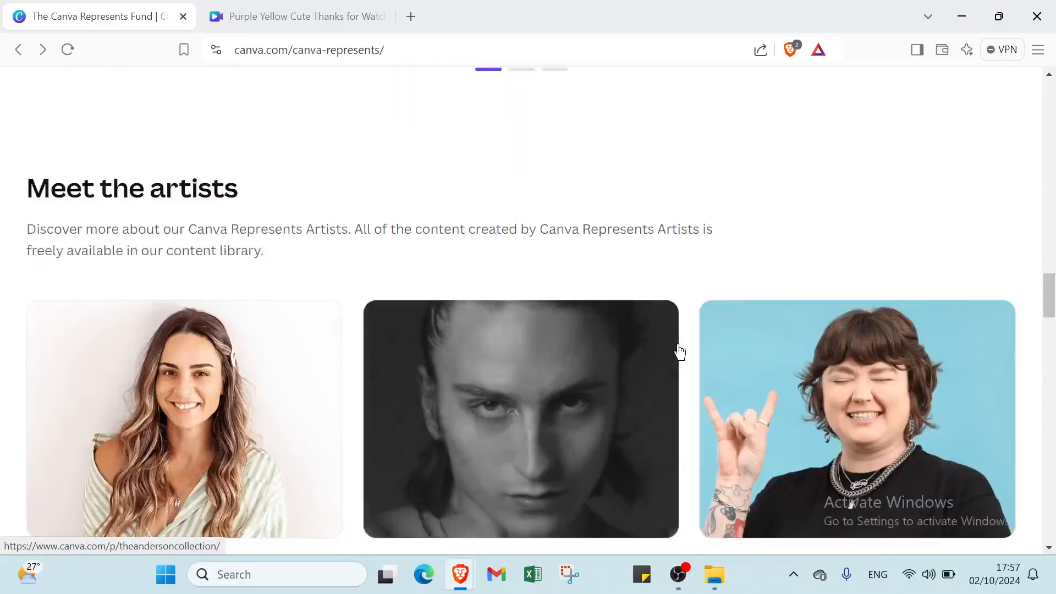
scroll(680, 352, up, 15)
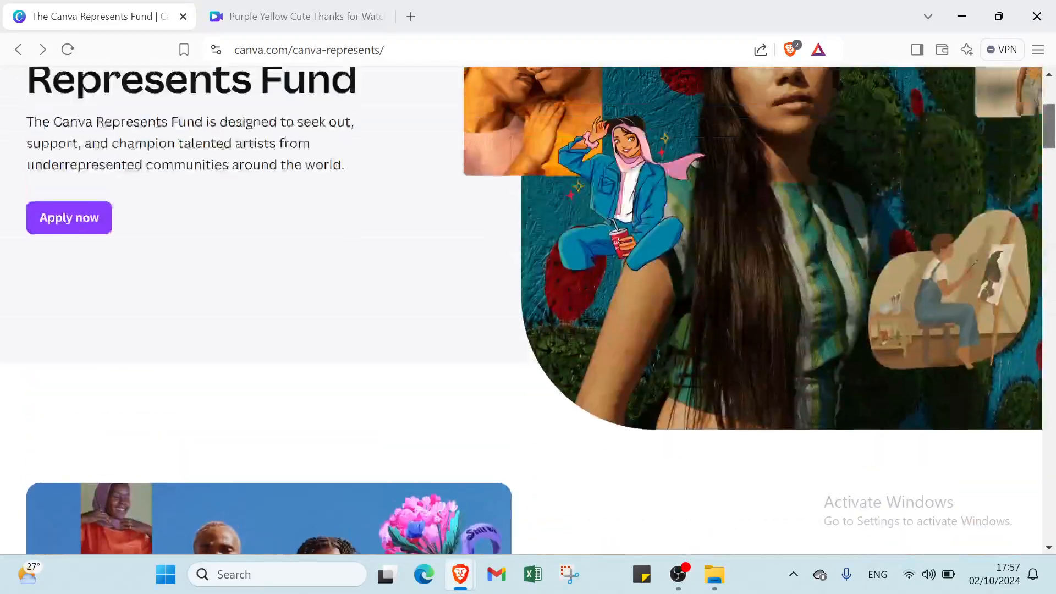
scroll(528, 308, up, 4)
click(475, 94)
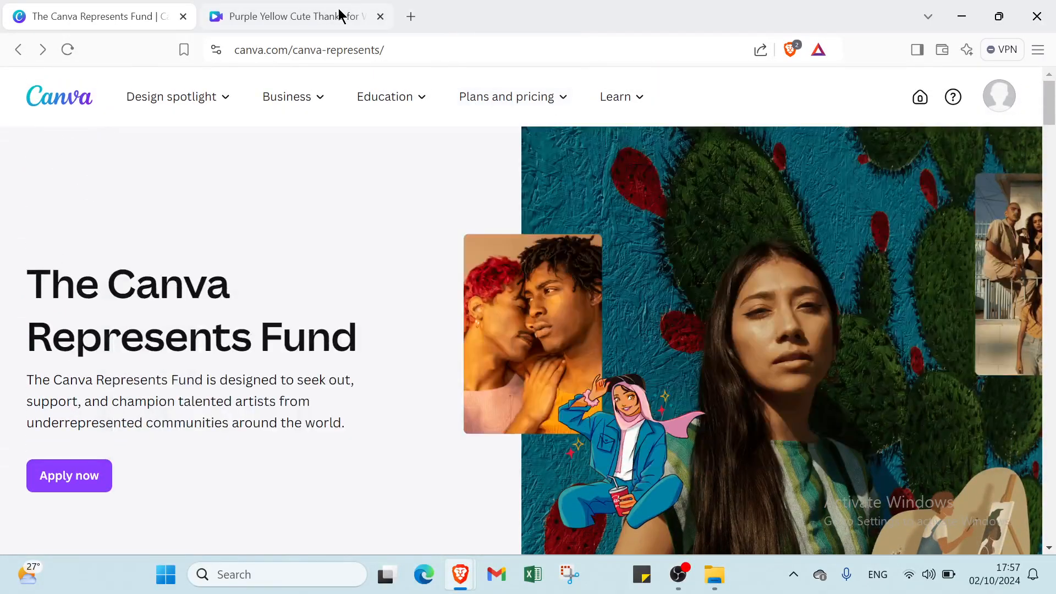
Return to the customized video design and delete the "thanks for watching" heading.
click(337, 13)
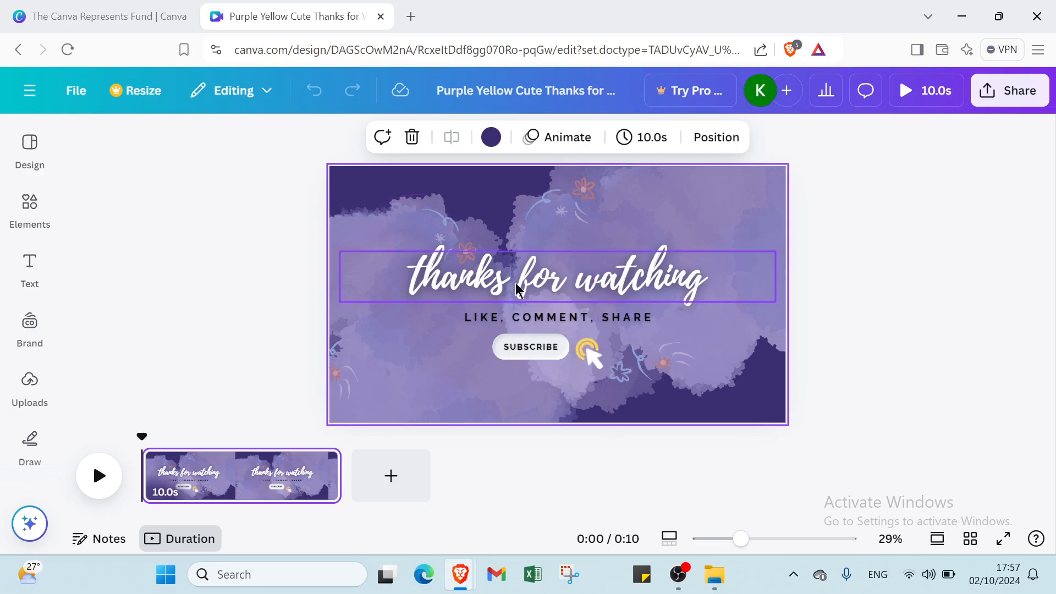
click(631, 286)
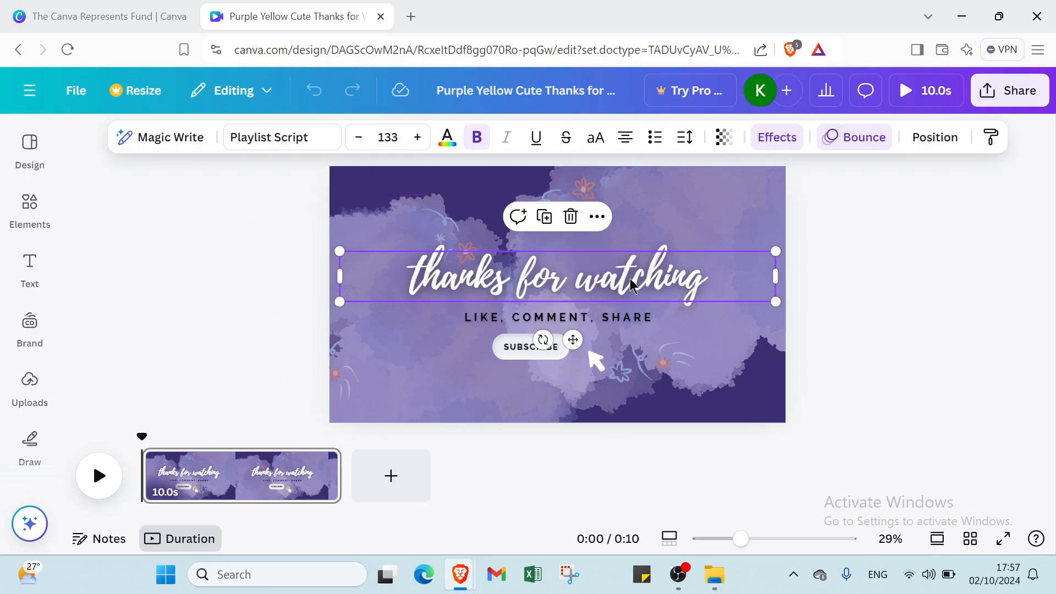
key(Delete)
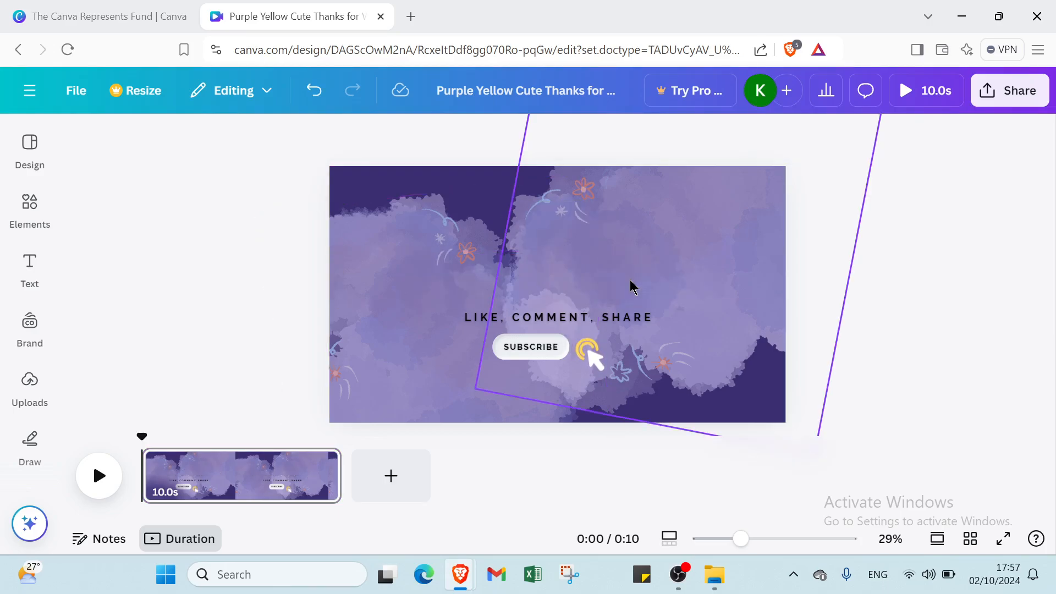
Try to add a text box in place of the removed heading, and shift the flower doodle graphic slightly down and left.
key(t)
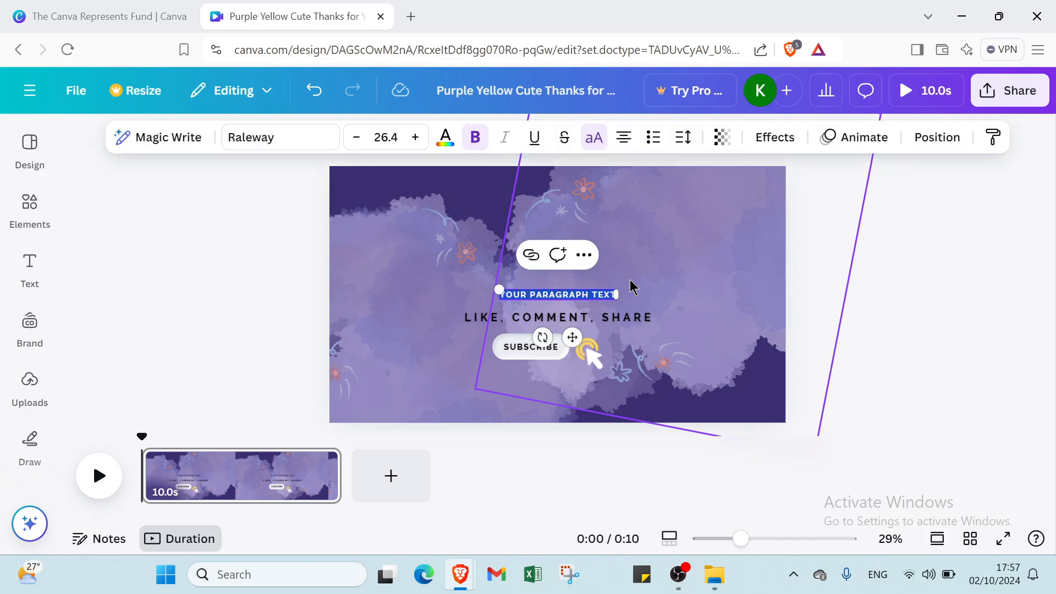
key(BackSpace)
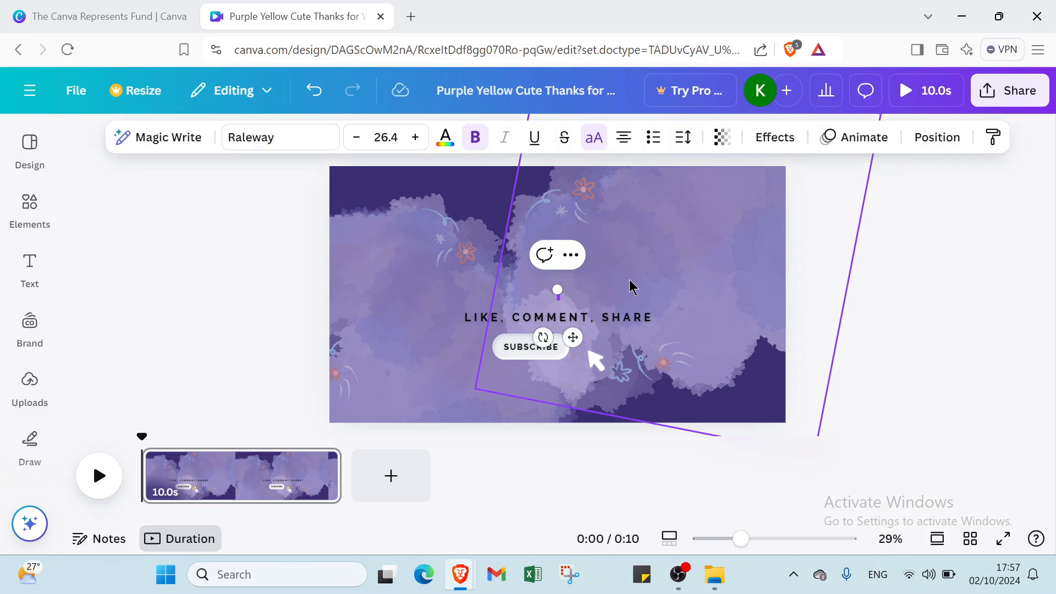
drag(596, 272, 586, 300)
click(569, 297)
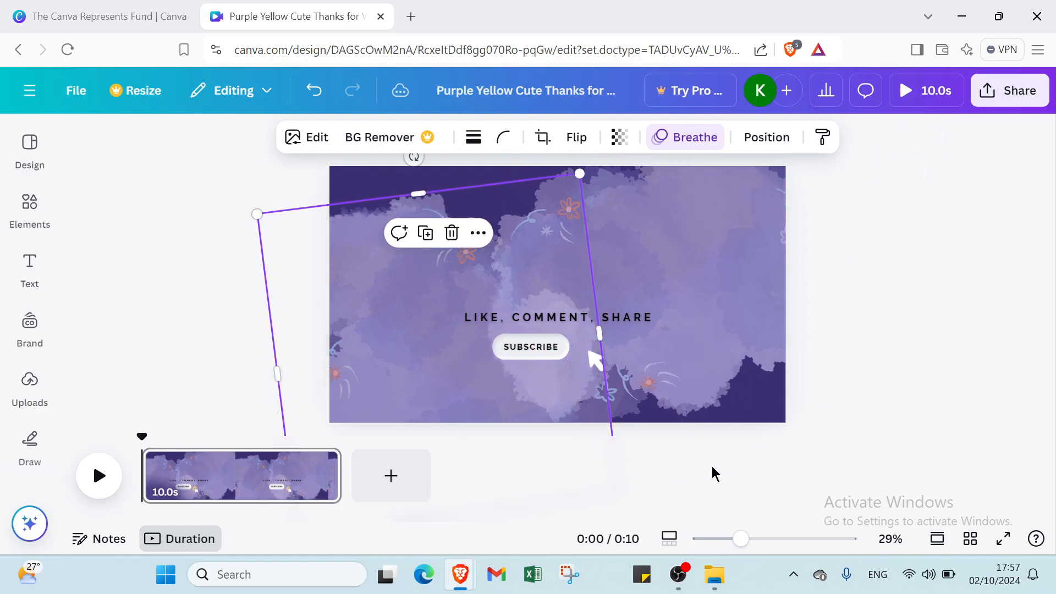
click(875, 406)
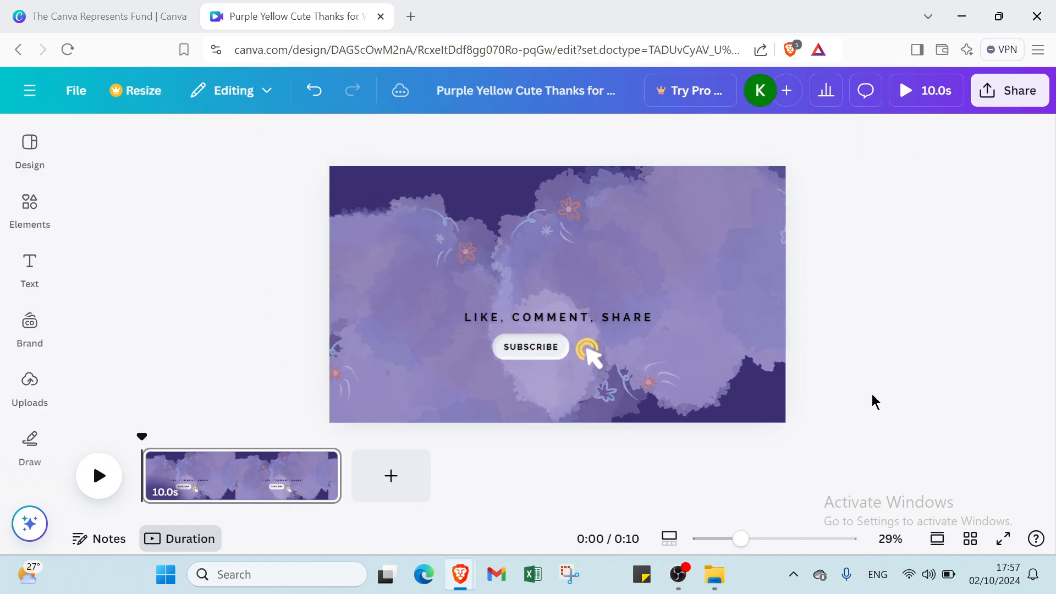
Delete the "LIKE, COMMENT, SHARE" line above the subscribe button.
click(522, 260)
click(906, 260)
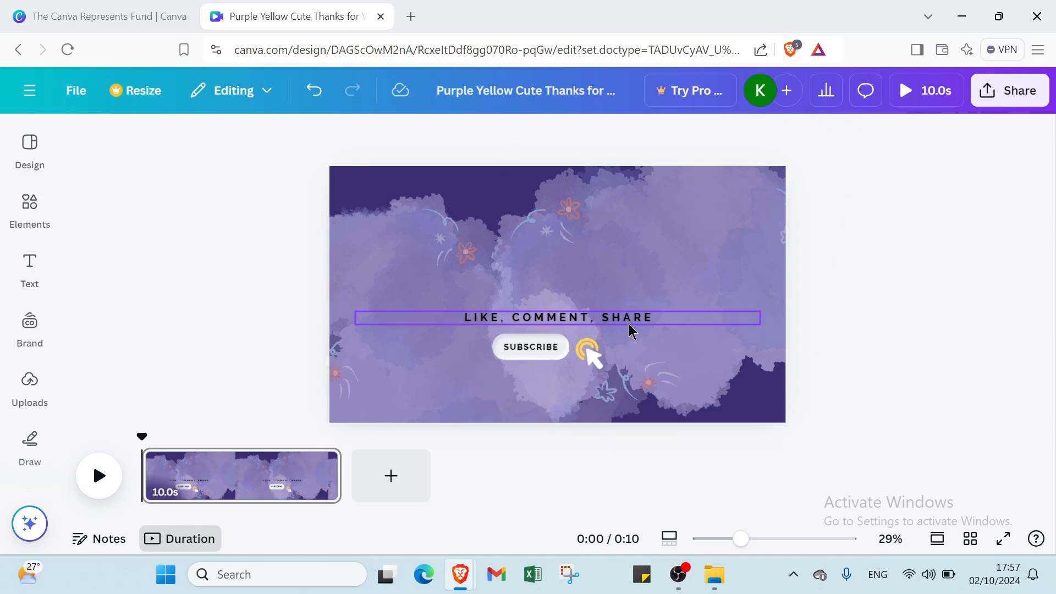
click(598, 318)
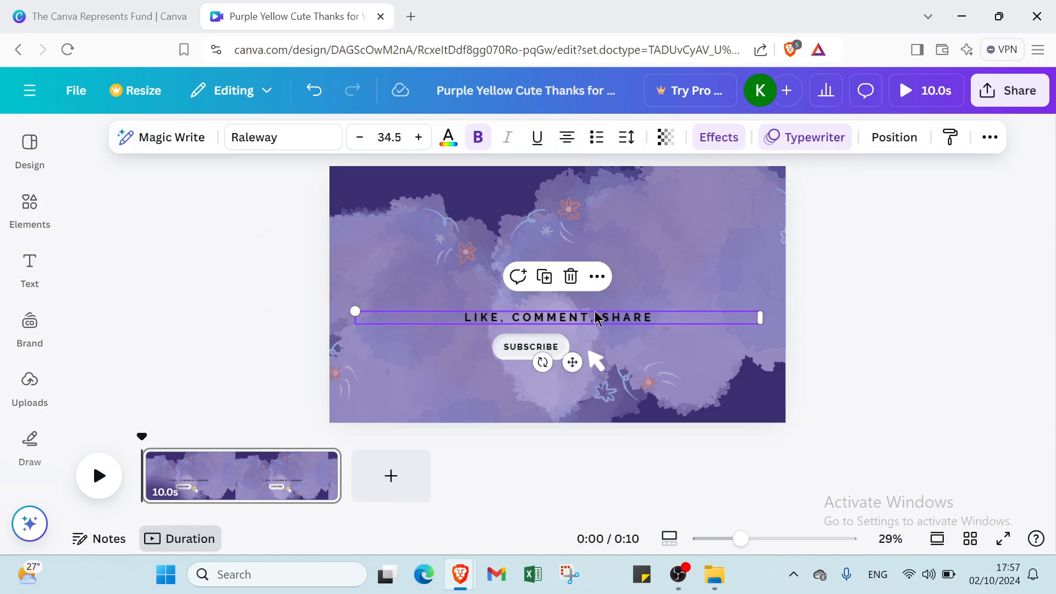
key(Delete)
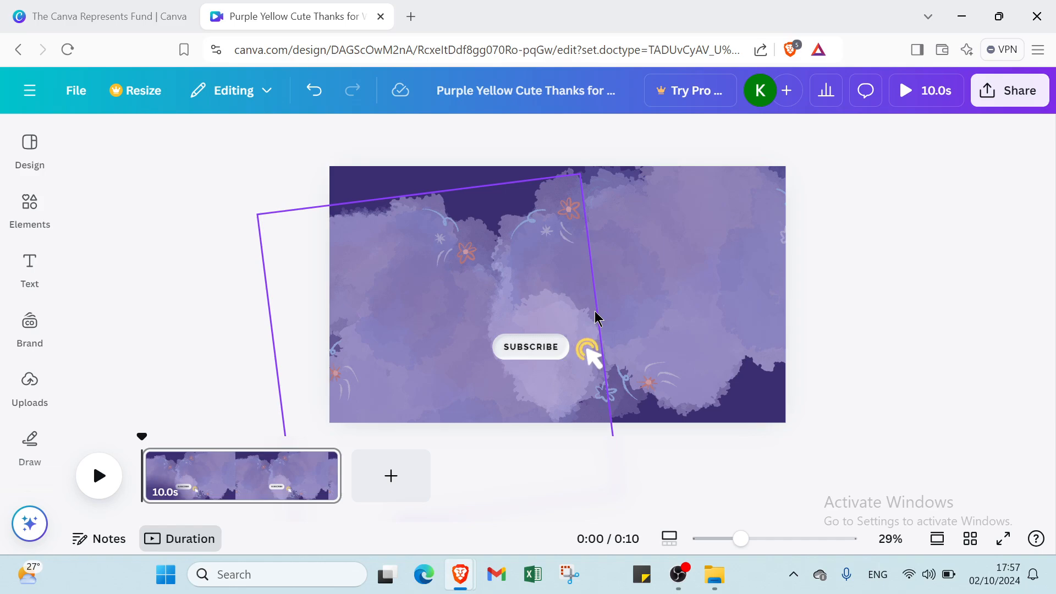
Add a text box to the video design reading "DONT FORGET TO LLIKE COMMENT AND SUBSCRIBE".
click(30, 269)
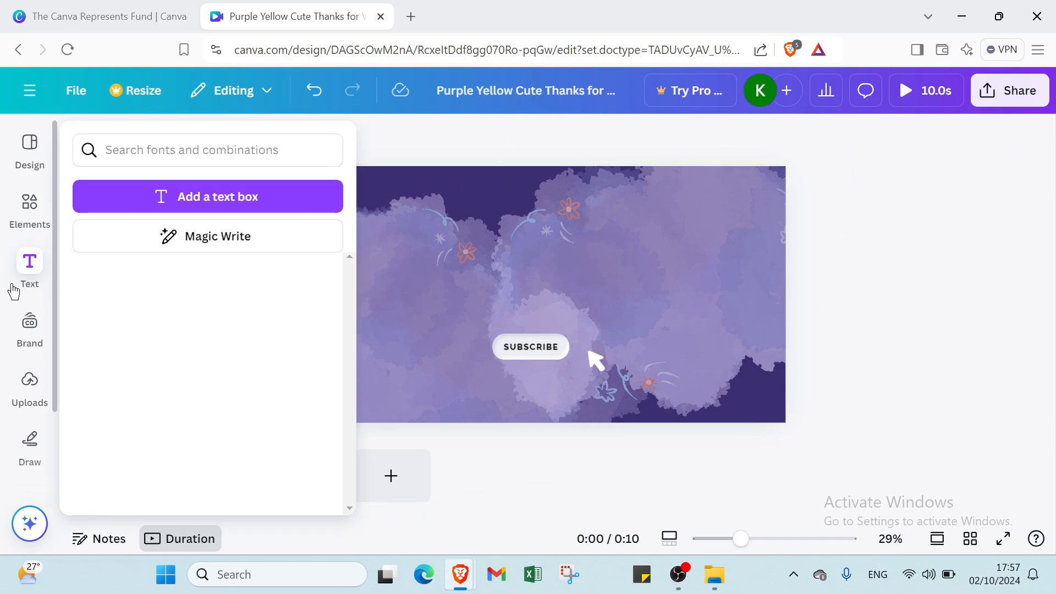
click(192, 204)
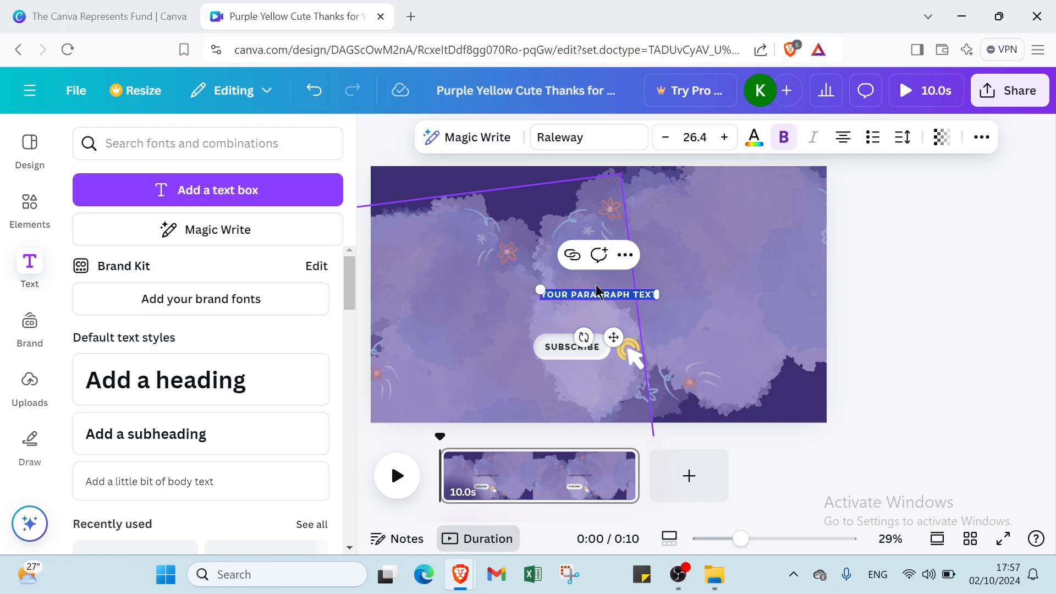
key(BackSpace)
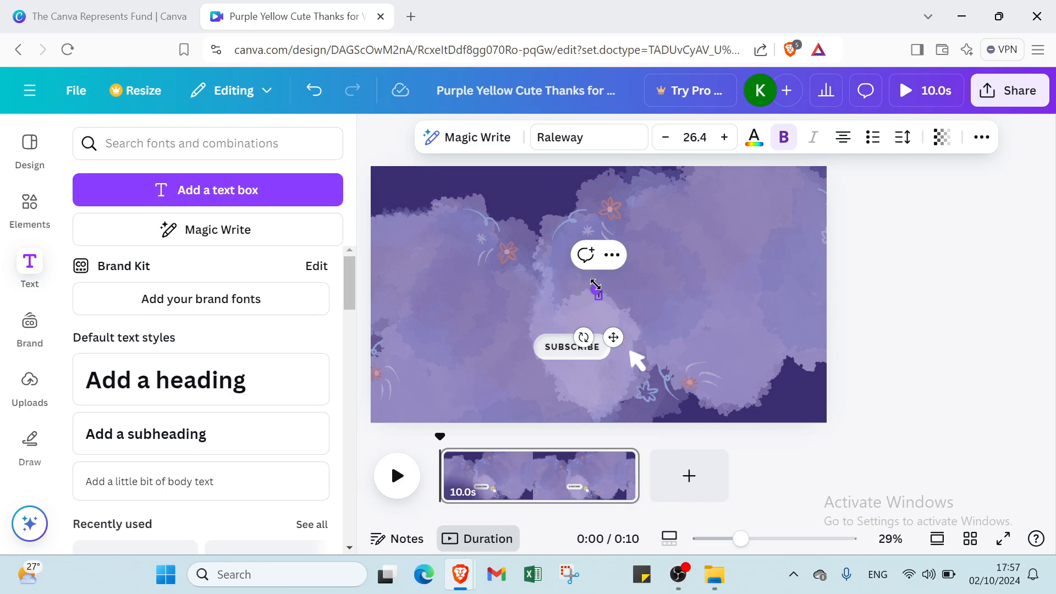
text(DON'T)
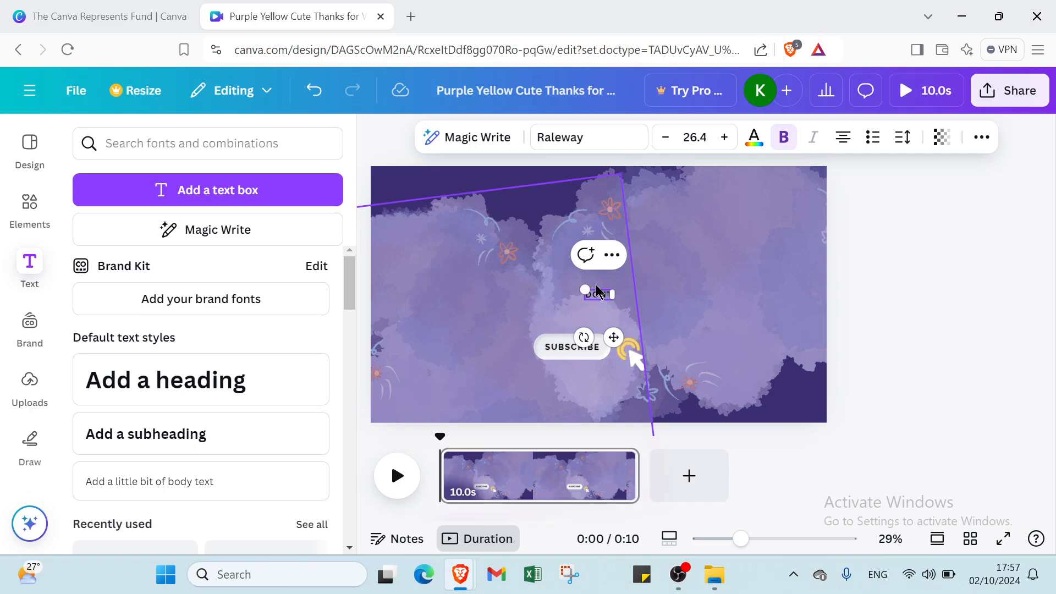
text( FO)
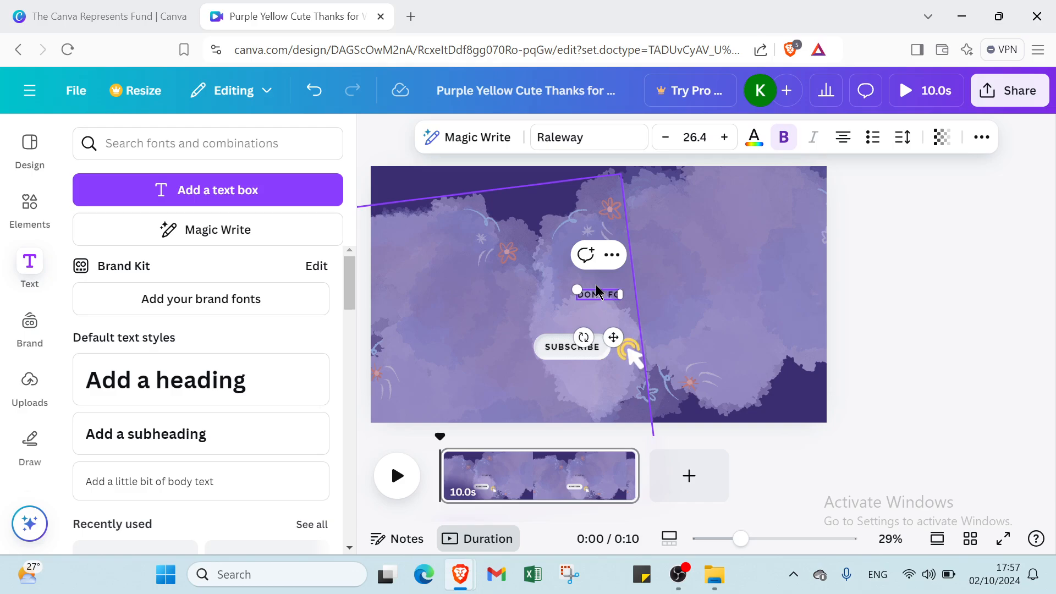
text(RGET T)
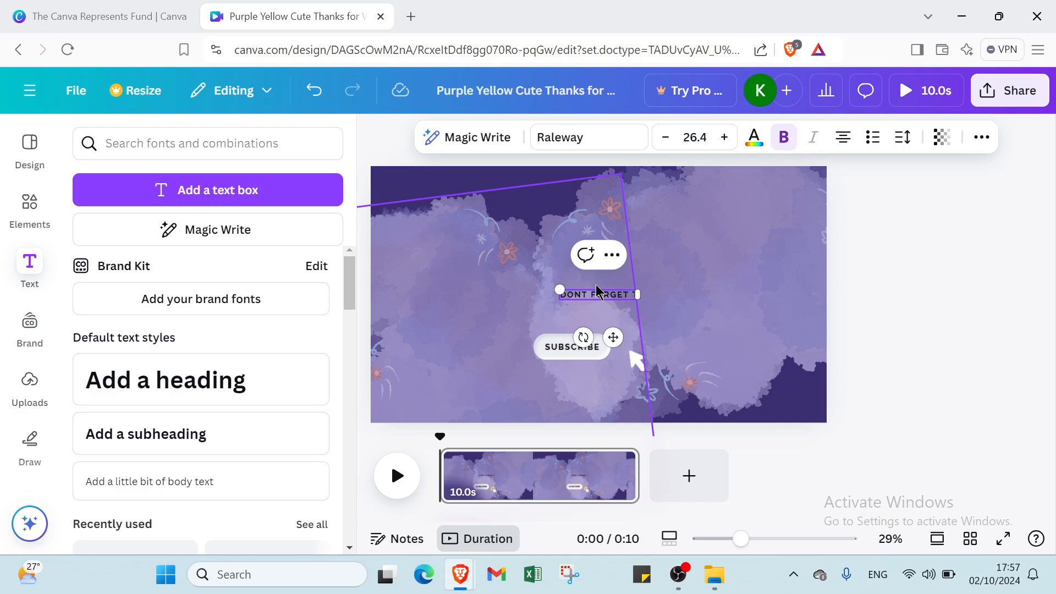
text(O LLIKE C)
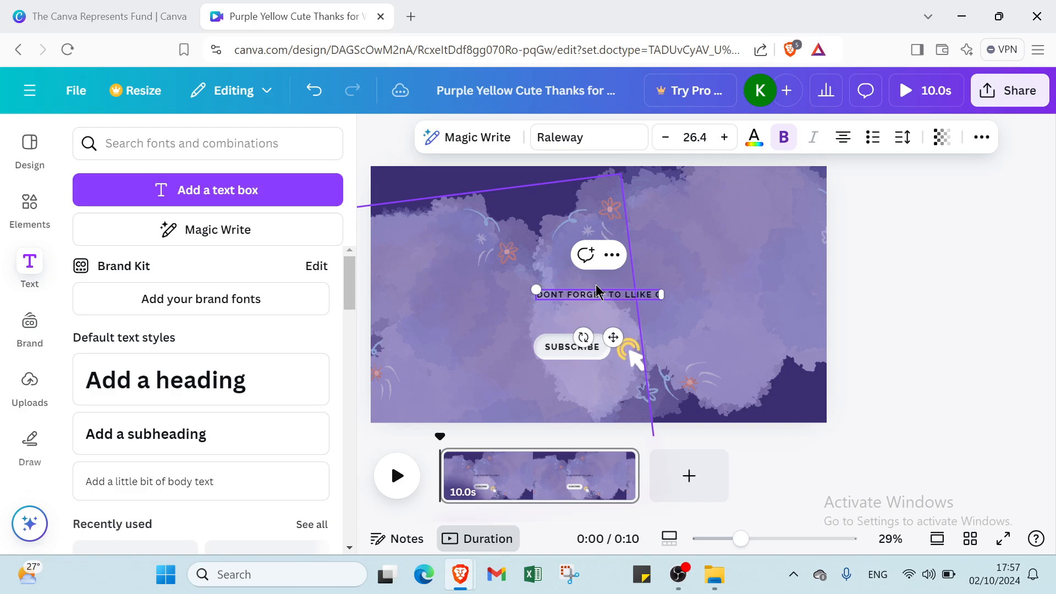
text(OMMENT A)
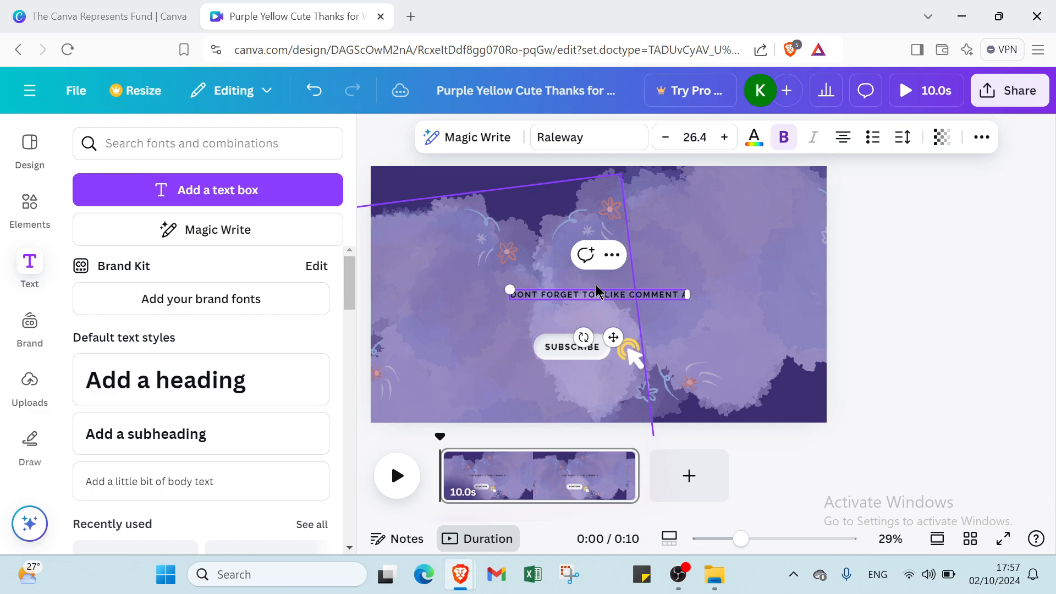
text(ND SU)
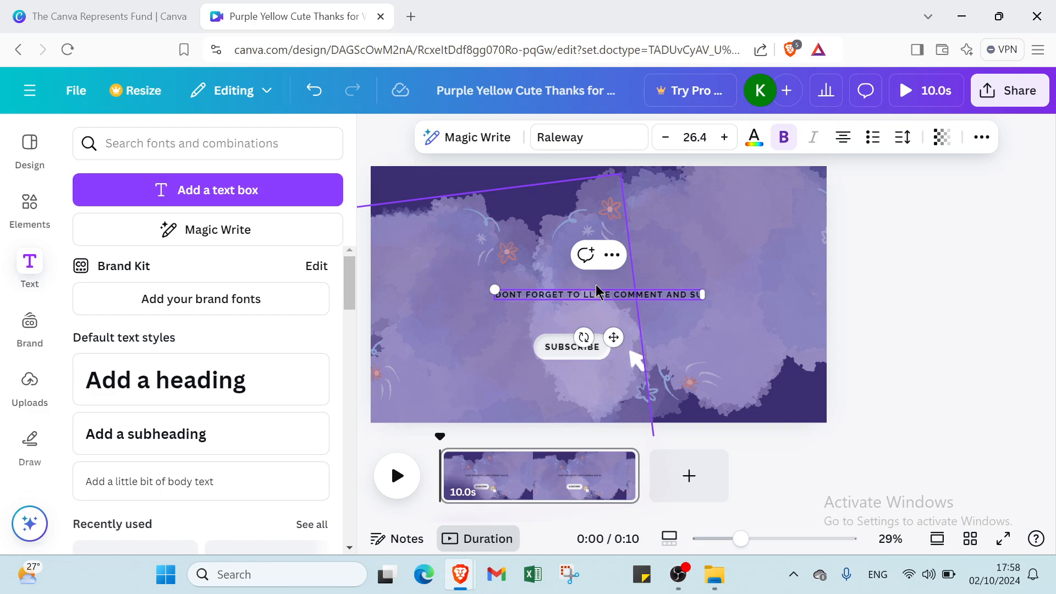
text(BSCRIBE)
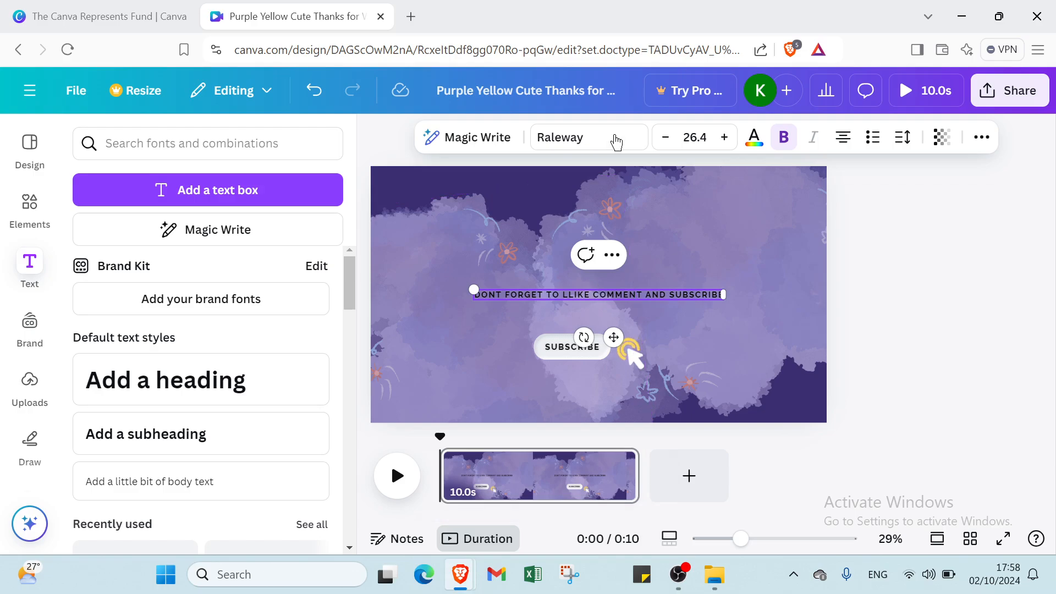
Set the reminder text's font size to 32.4 and move it to the lower-left edge of the design.
click(725, 138)
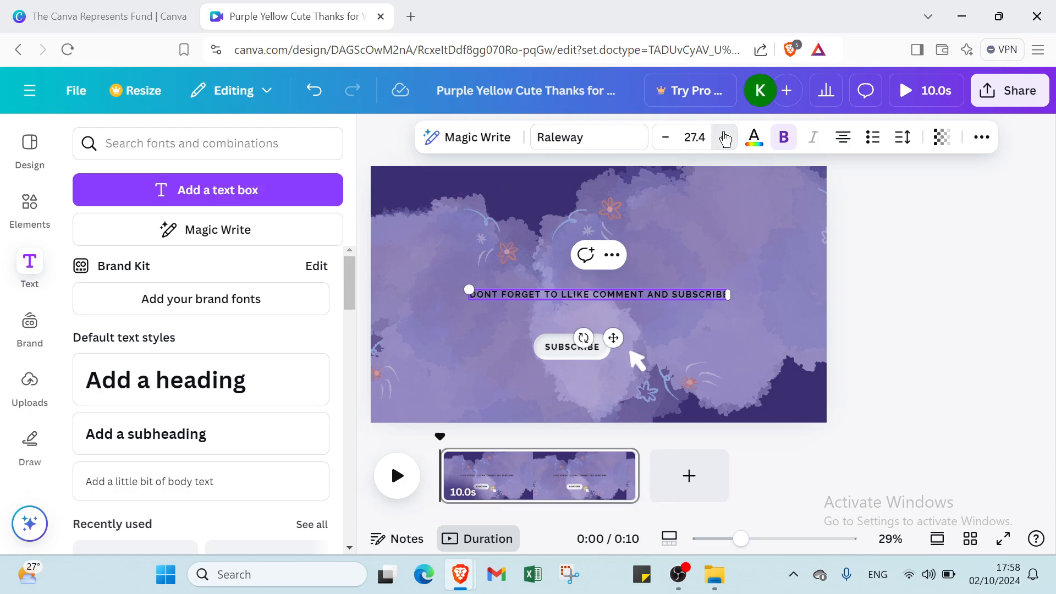
click(724, 138)
click(724, 138)
click(724, 138)
click(725, 138)
click(724, 137)
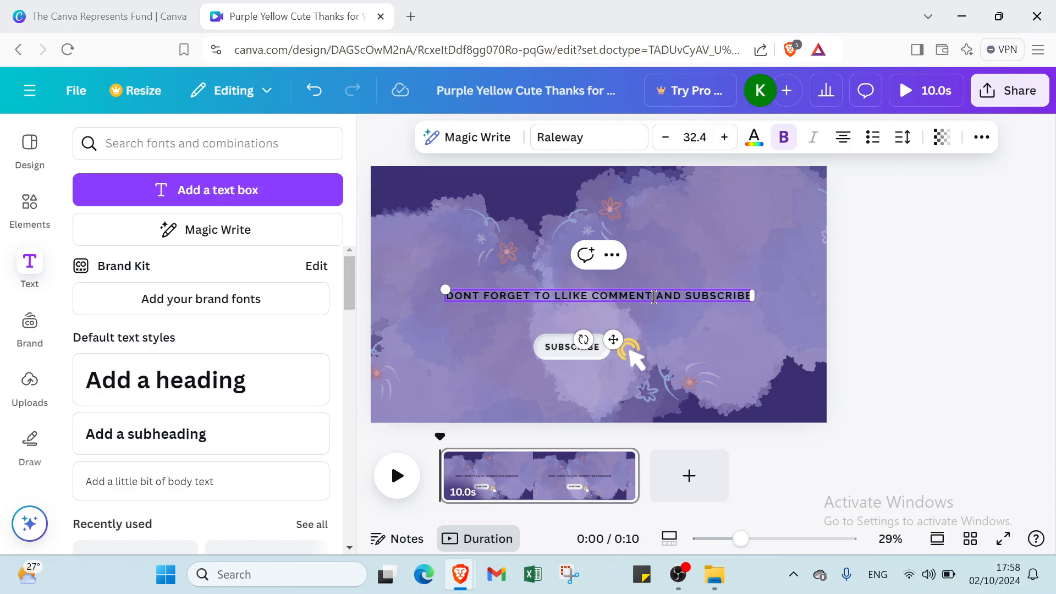
click(664, 332)
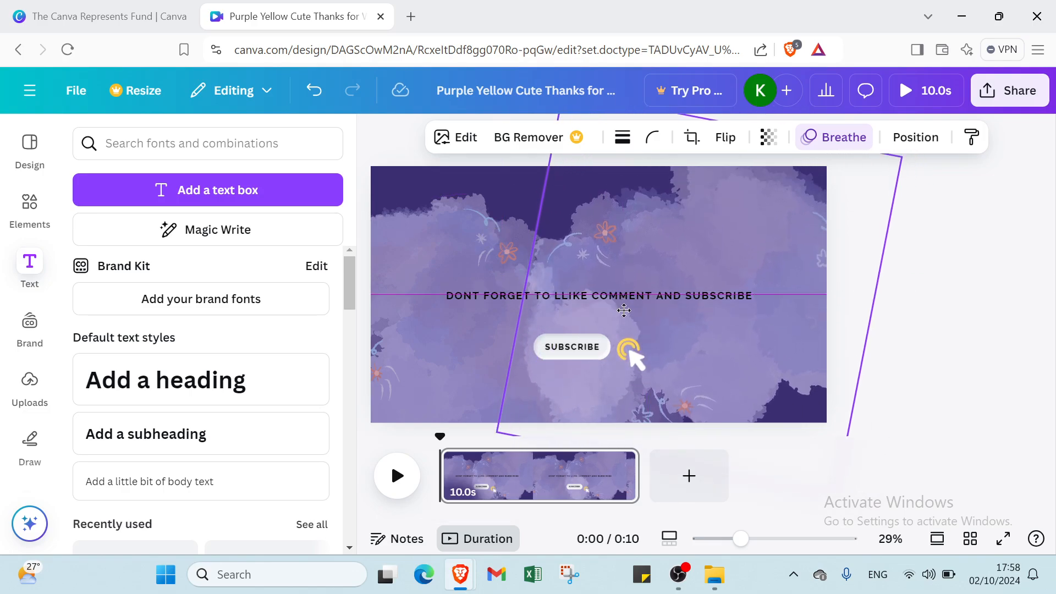
drag(497, 298, 428, 413)
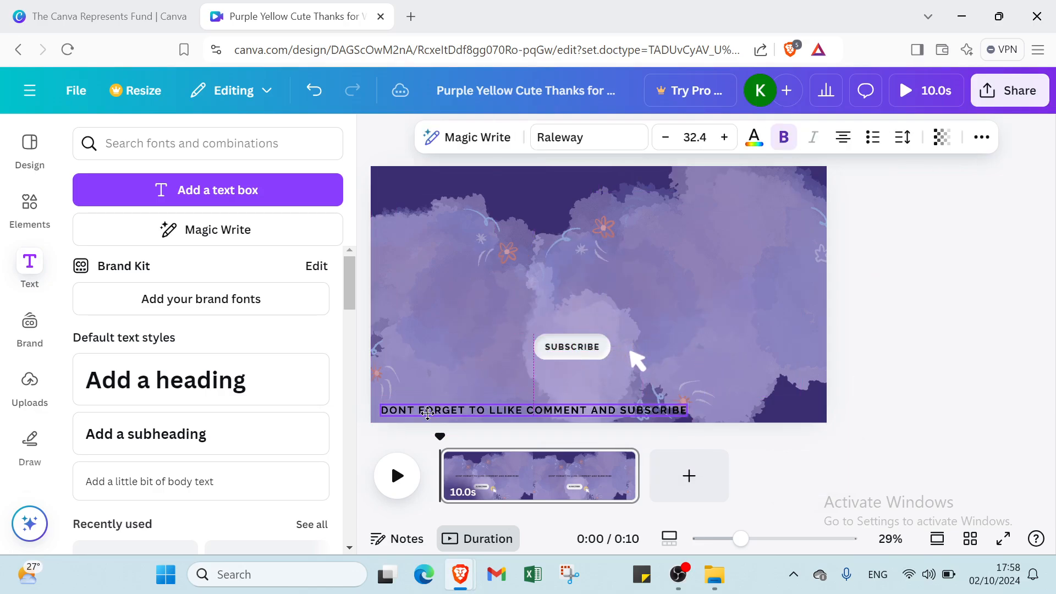
Delete the SUBSCRIBE label and crop its empty button shape to a 16:9 aspect ratio.
click(576, 352)
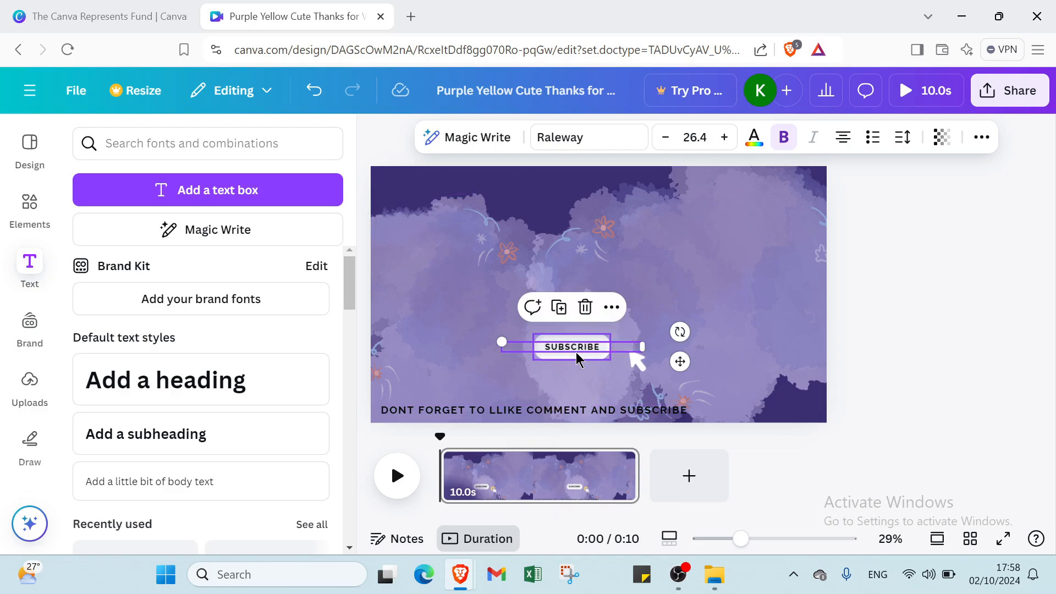
key(Delete)
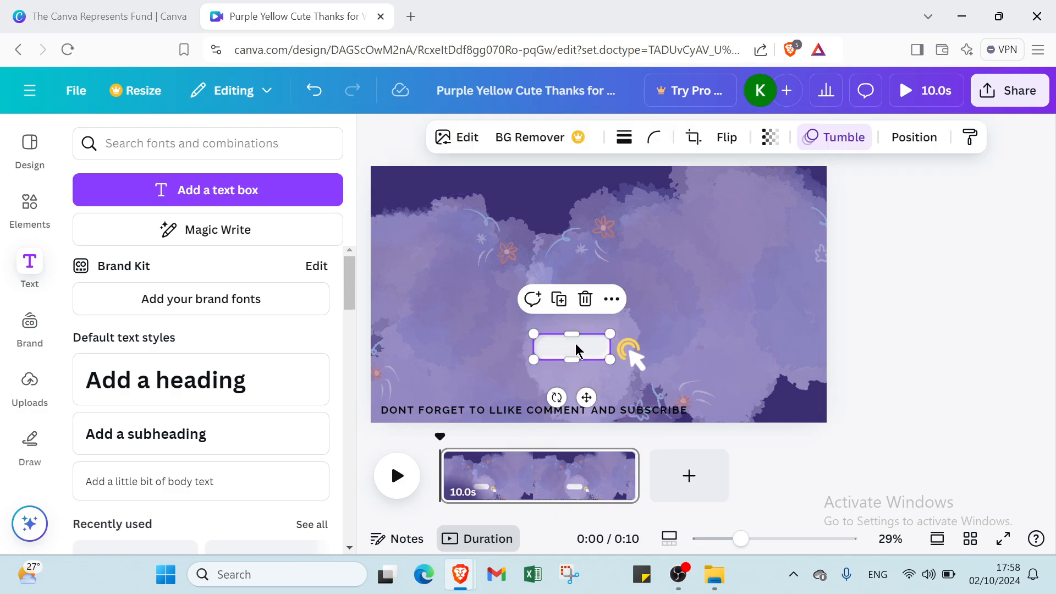
double_click(574, 346)
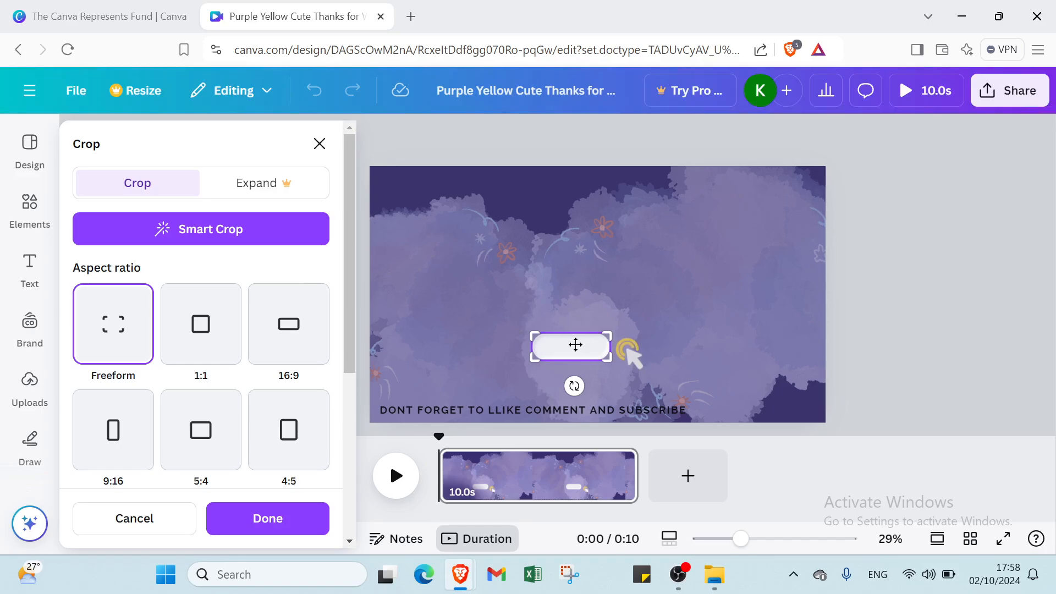
click(194, 318)
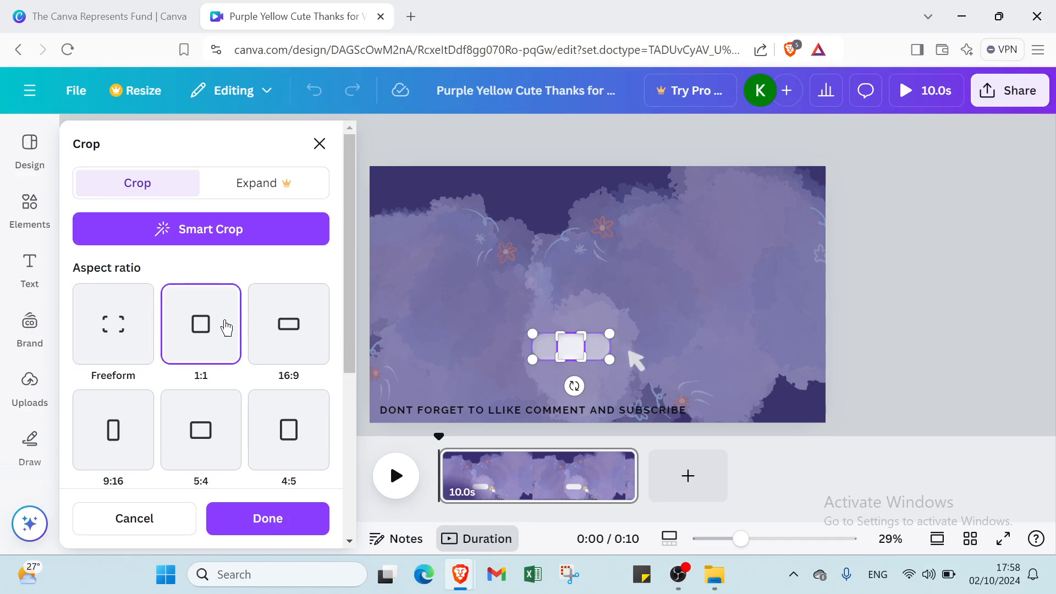
click(278, 330)
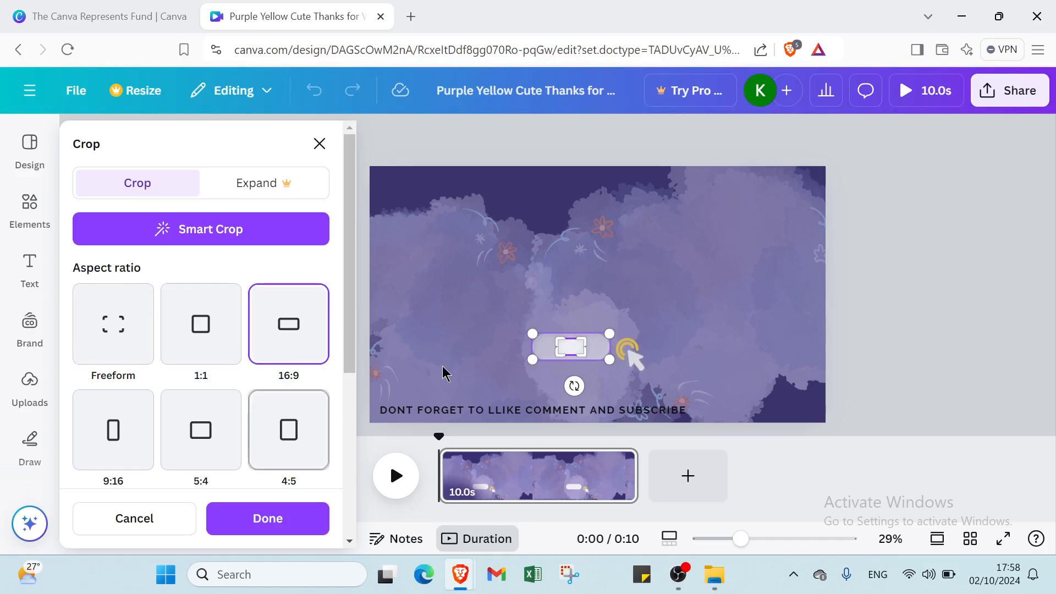
click(920, 330)
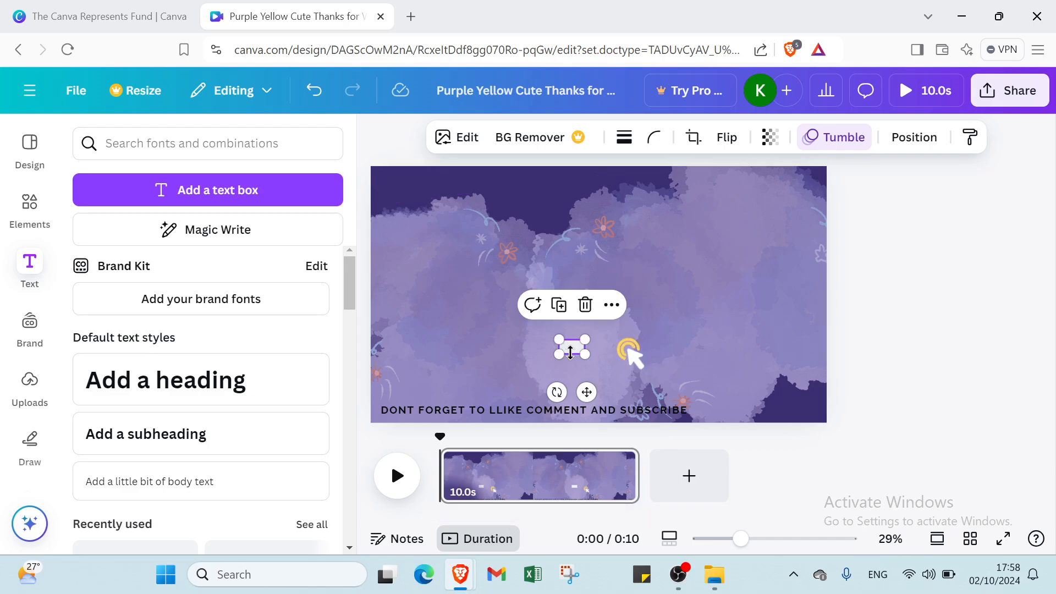
Enlarge the cropped button shape and place it at the left side of the design, just above the reminder text.
drag(553, 341, 403, 375)
click(681, 348)
click(538, 343)
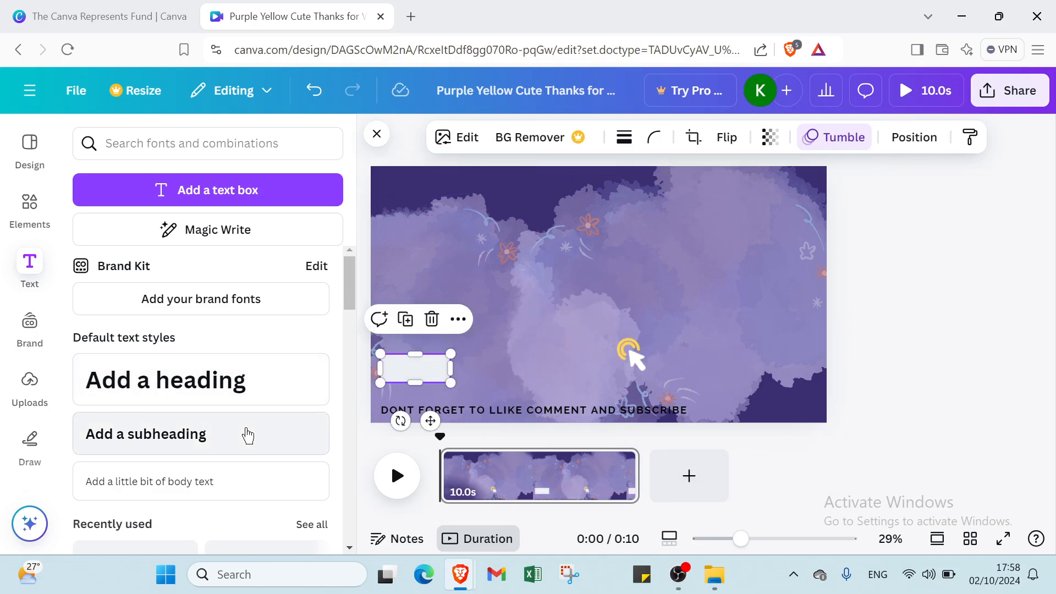
double_click(407, 368)
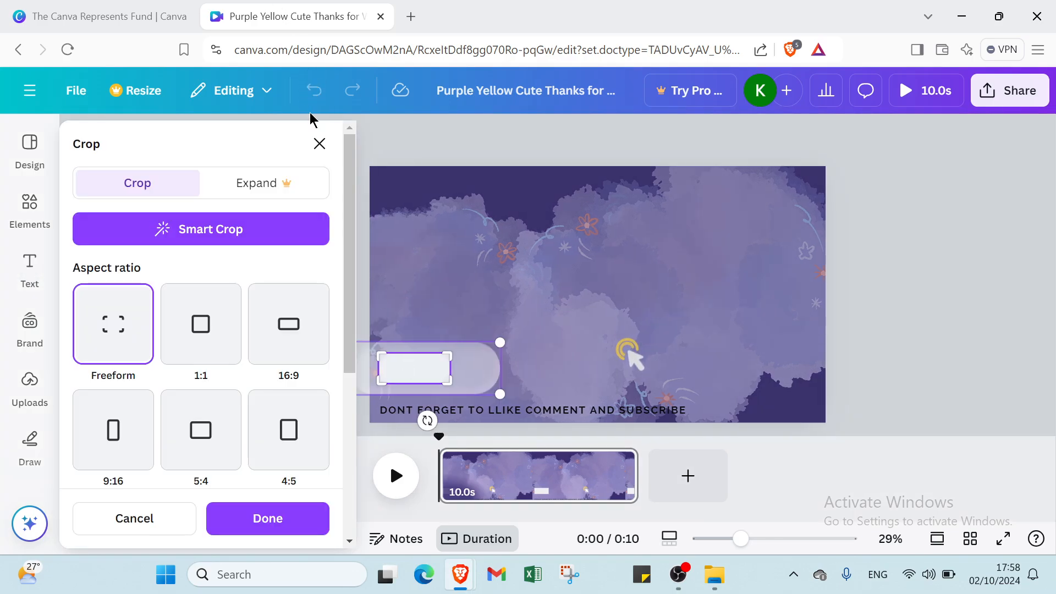
click(320, 144)
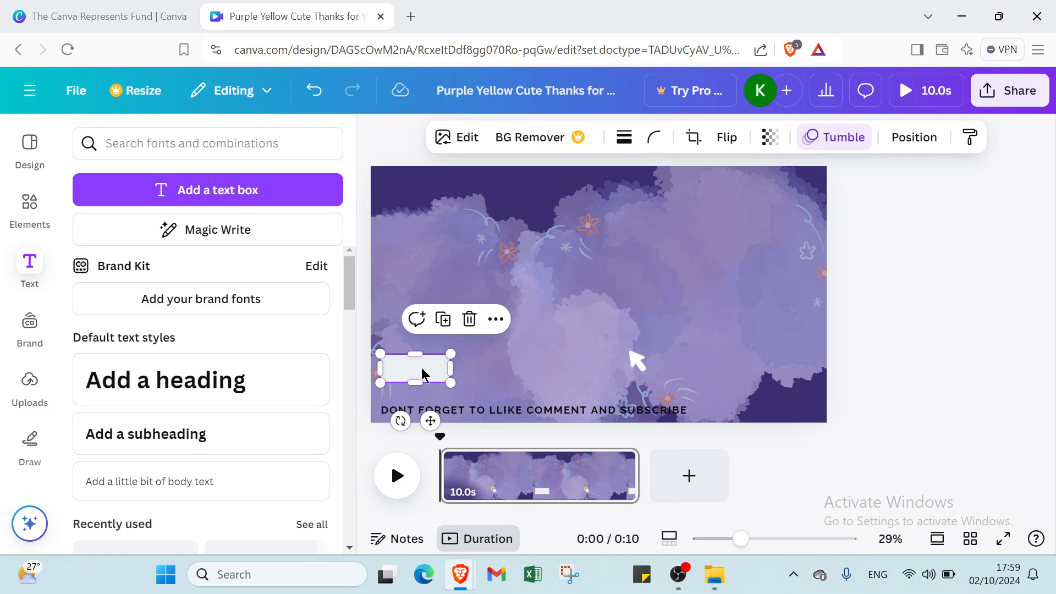
double_click(424, 376)
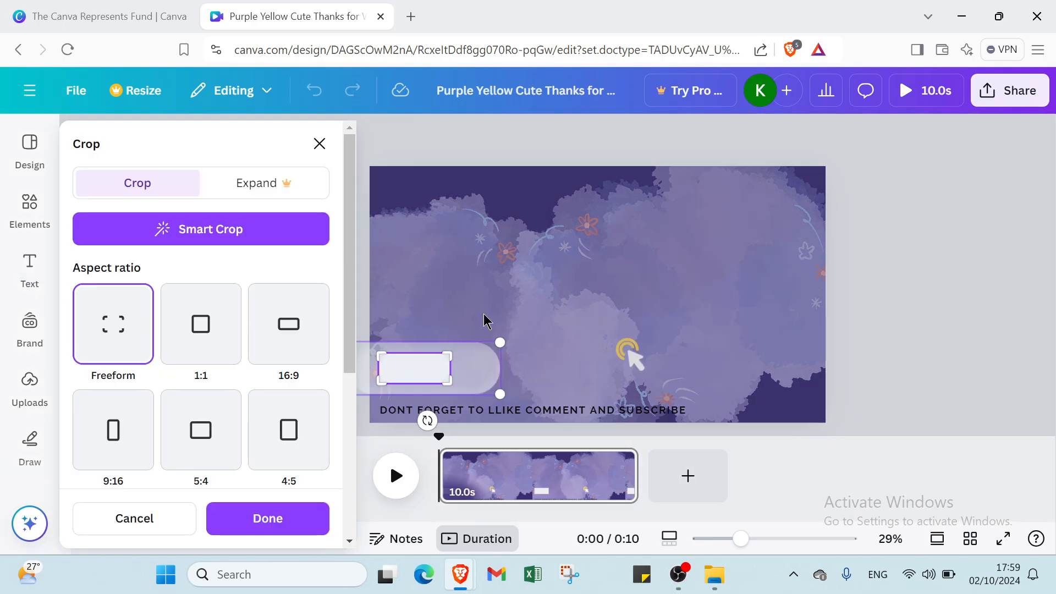
click(523, 300)
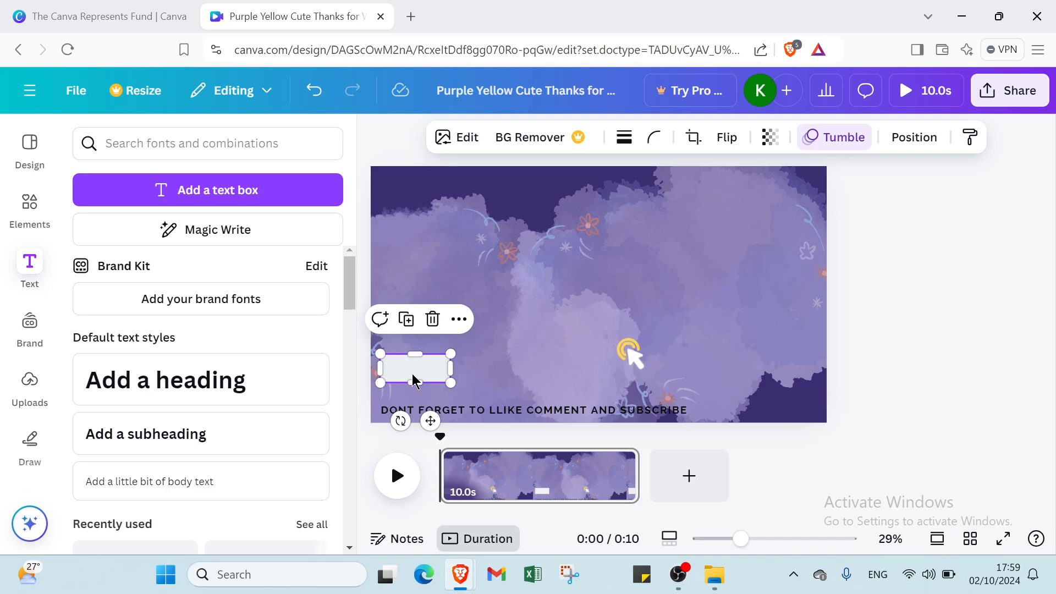
click(467, 378)
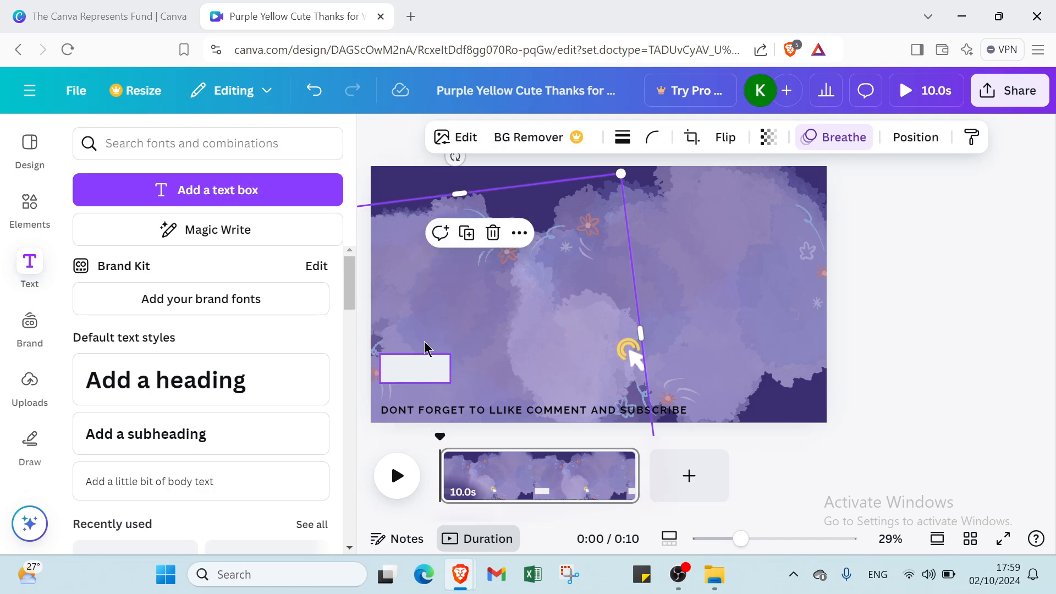
click(415, 372)
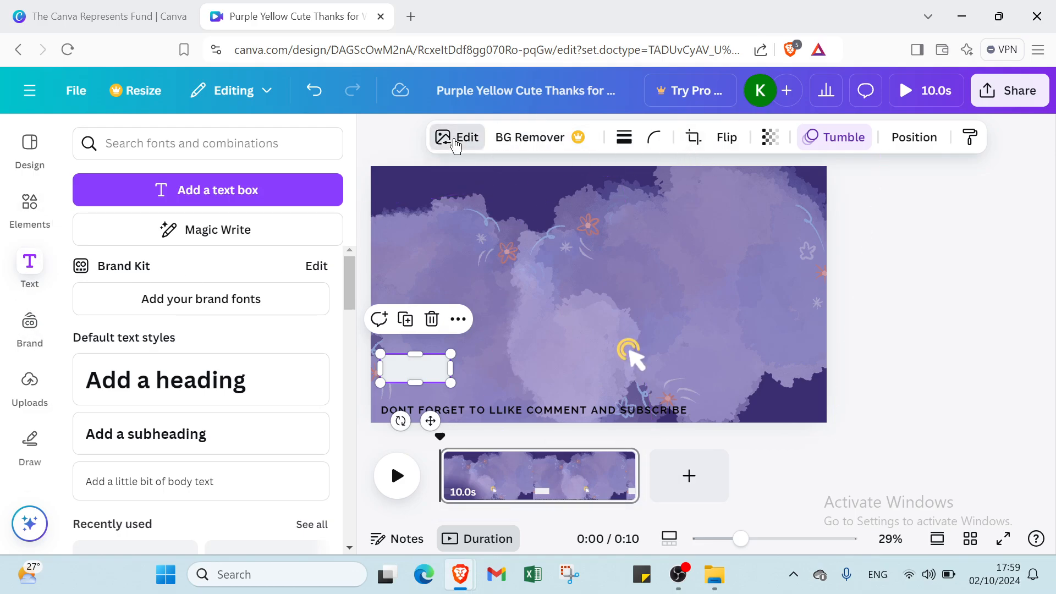
click(454, 141)
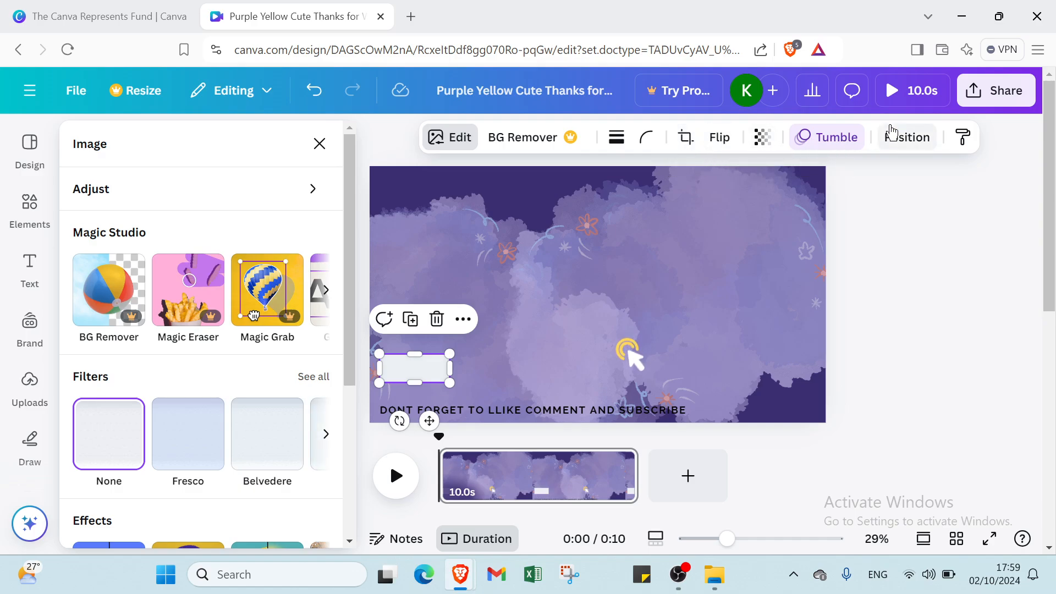
click(901, 257)
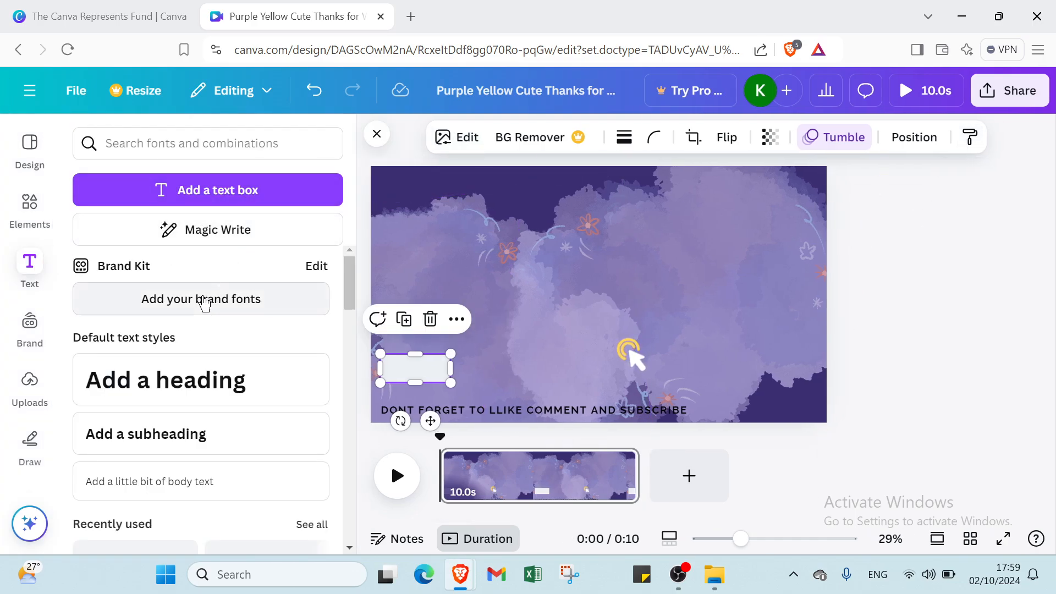
Add the "FIVE TIPS FOR GREAT SKIN" font combination to the design.
scroll(203, 299, down, 2)
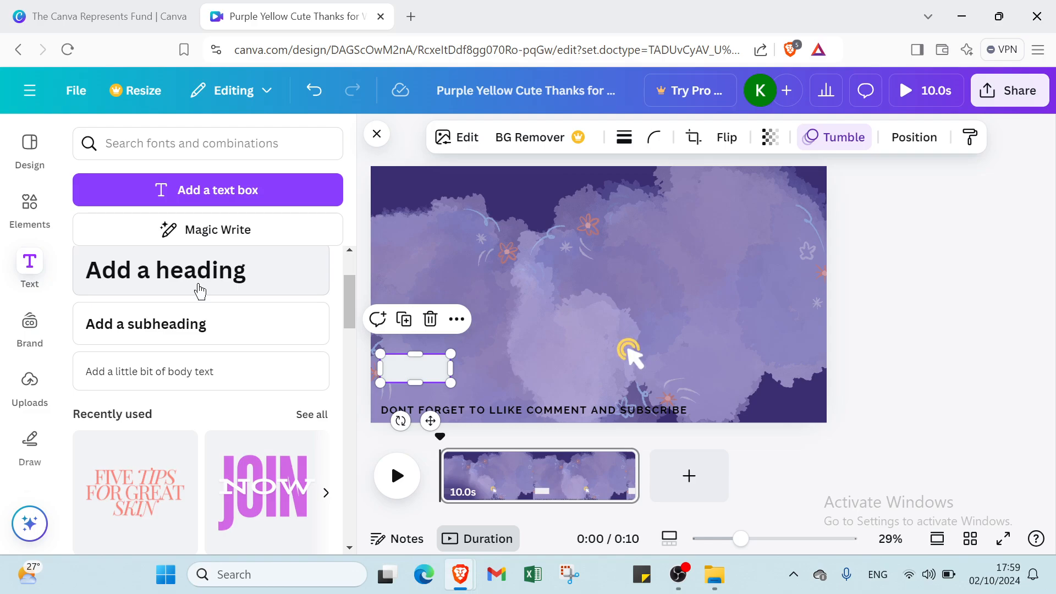
scroll(183, 333, down, 1)
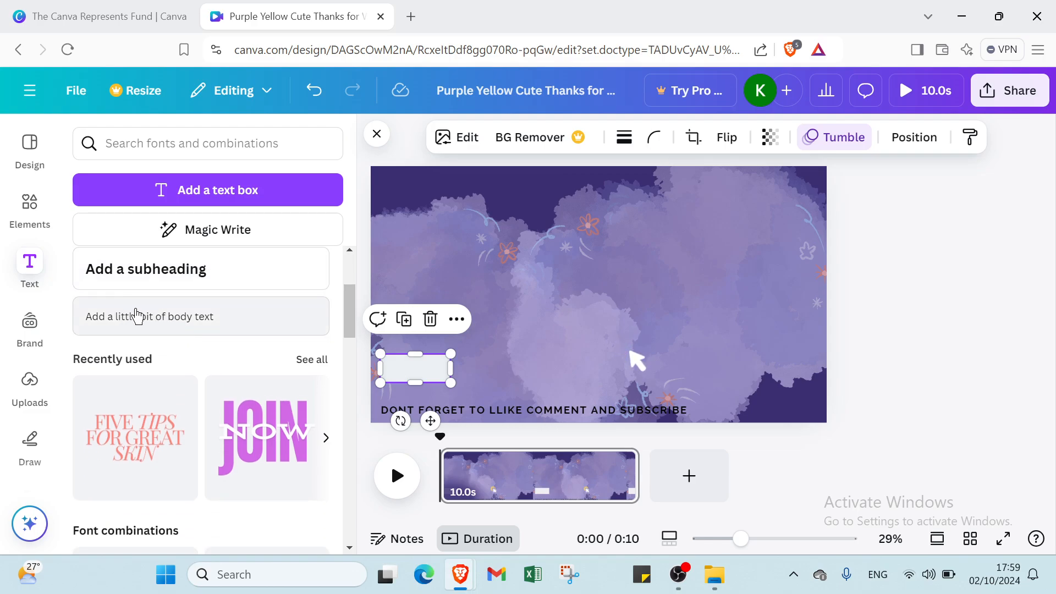
scroll(187, 339, down, 4)
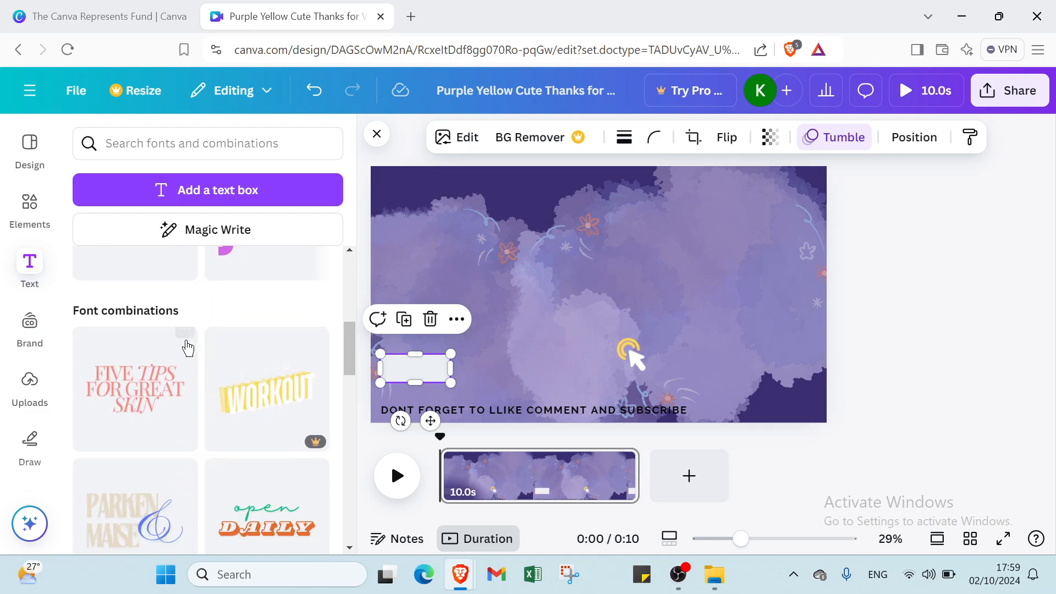
scroll(184, 344, up, 2)
scroll(110, 330, down, 3)
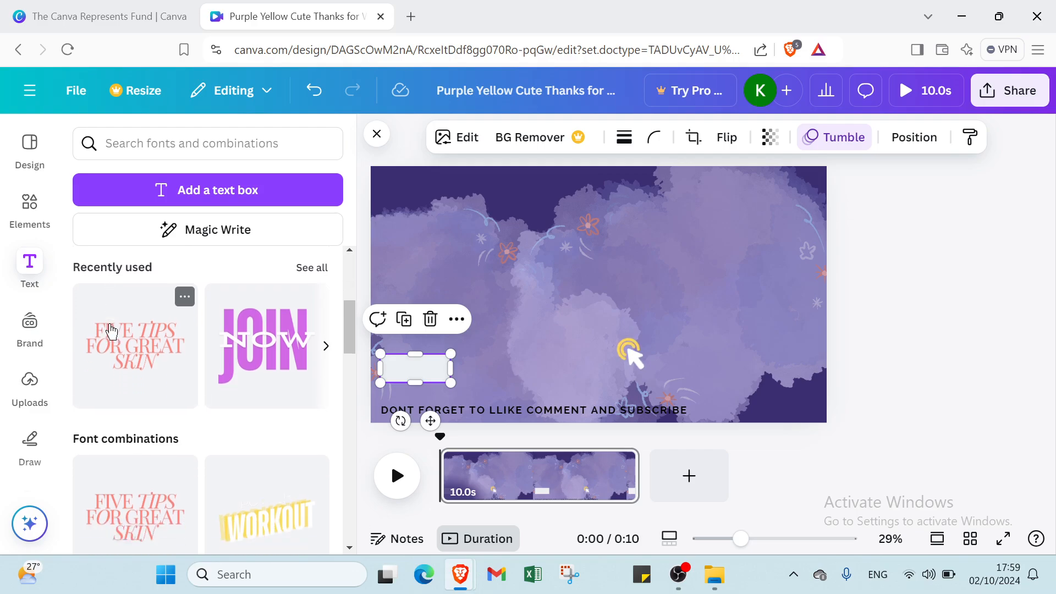
scroll(146, 302, down, 1)
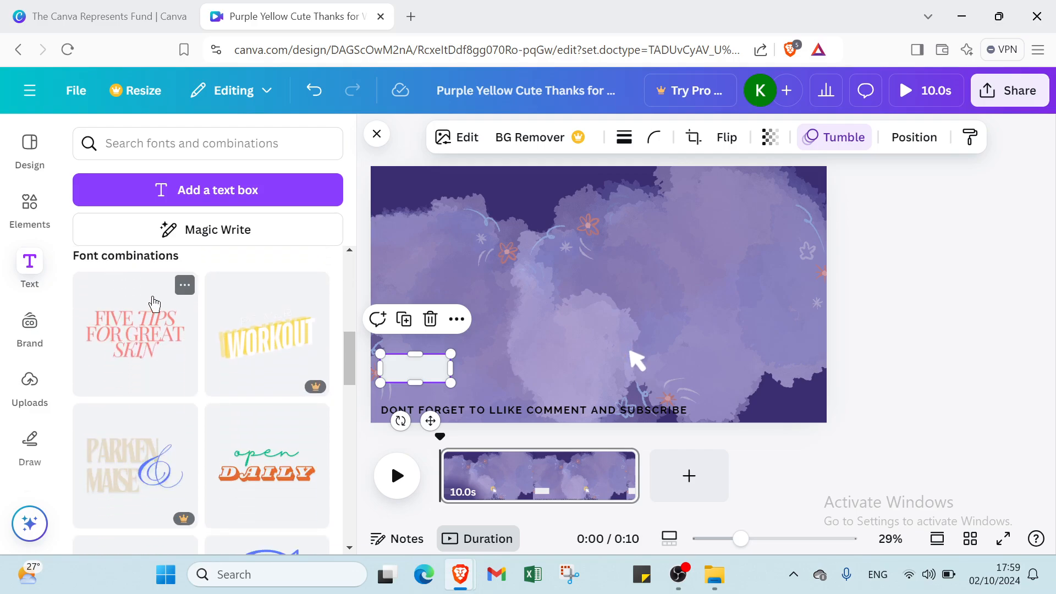
click(137, 334)
scroll(207, 354, down, 3)
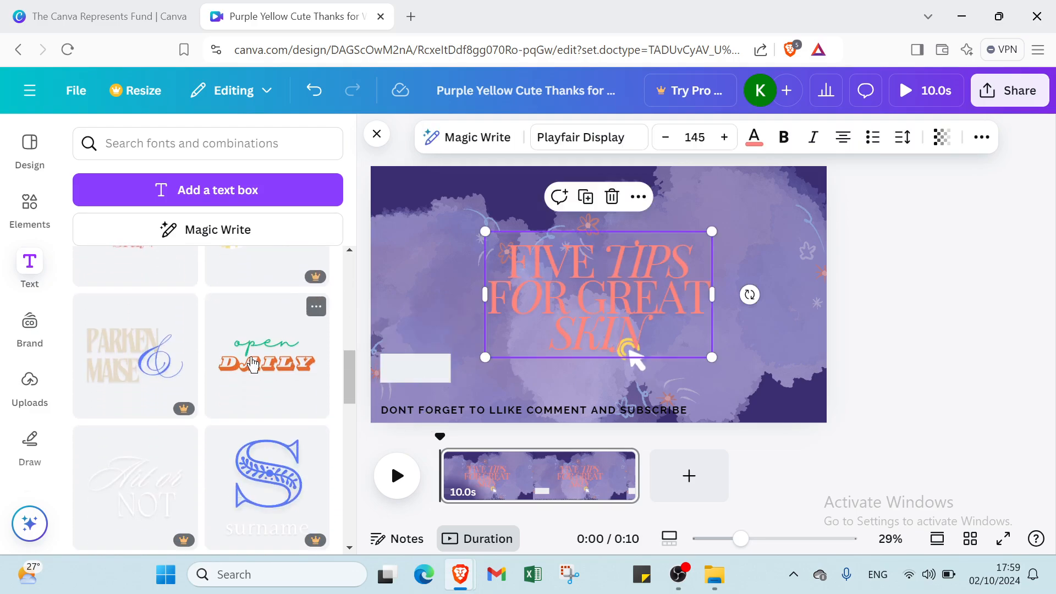
Add the "open DAILY" and "JOIN NOW" font combinations to the design.
scroll(220, 352, down, 2)
scroll(195, 365, down, 2)
click(247, 360)
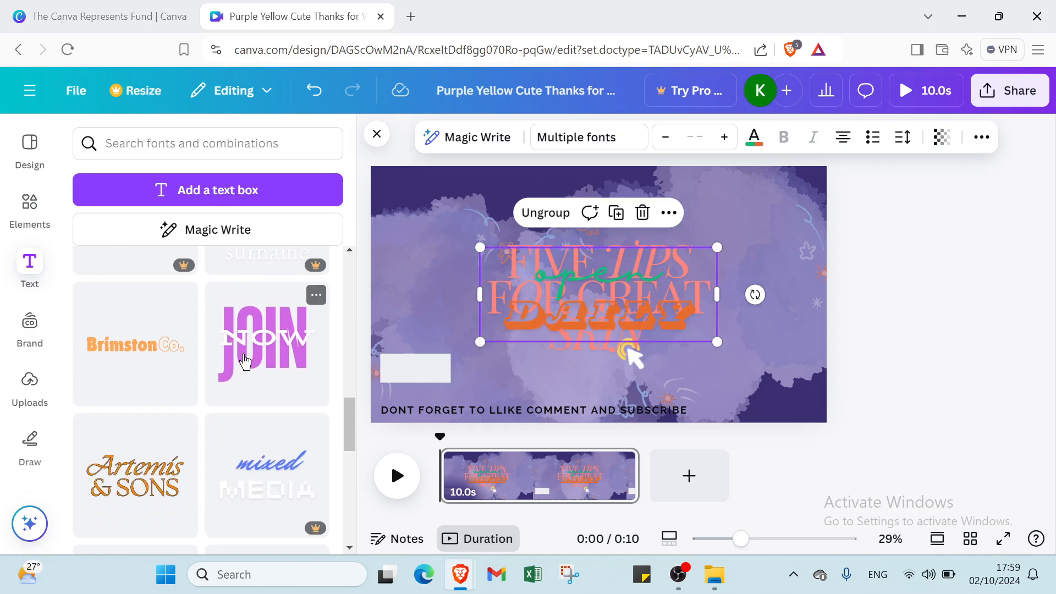
scroll(247, 360, down, 2)
click(976, 274)
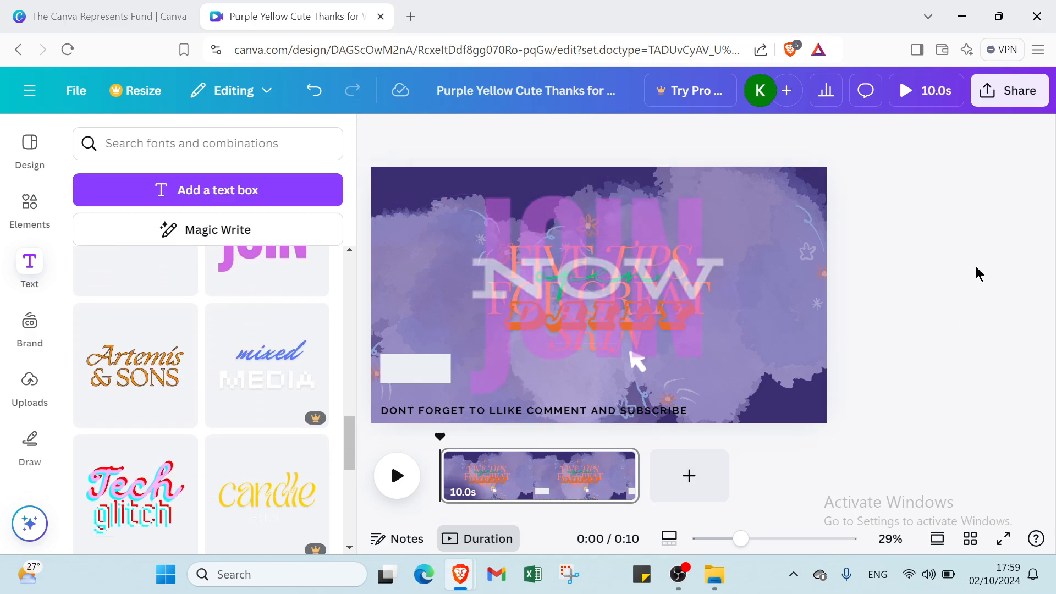
click(30, 317)
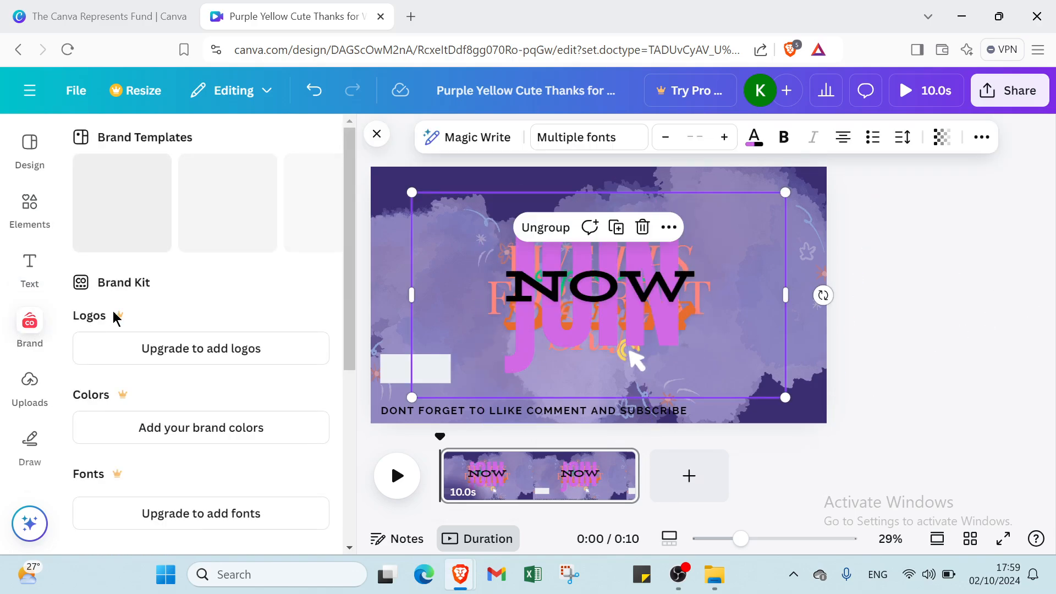
scroll(100, 351, down, 2)
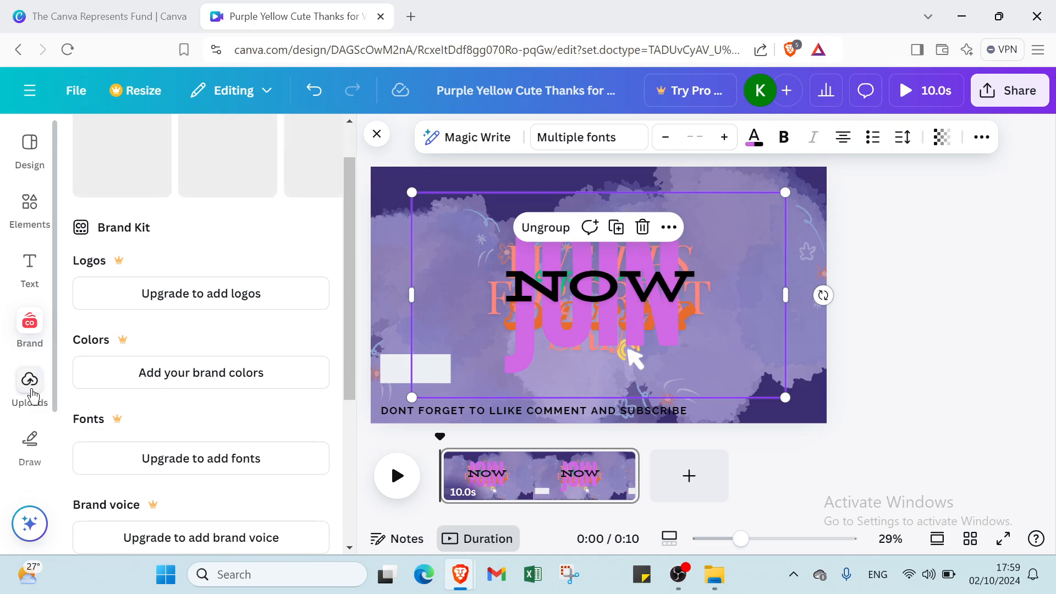
click(28, 387)
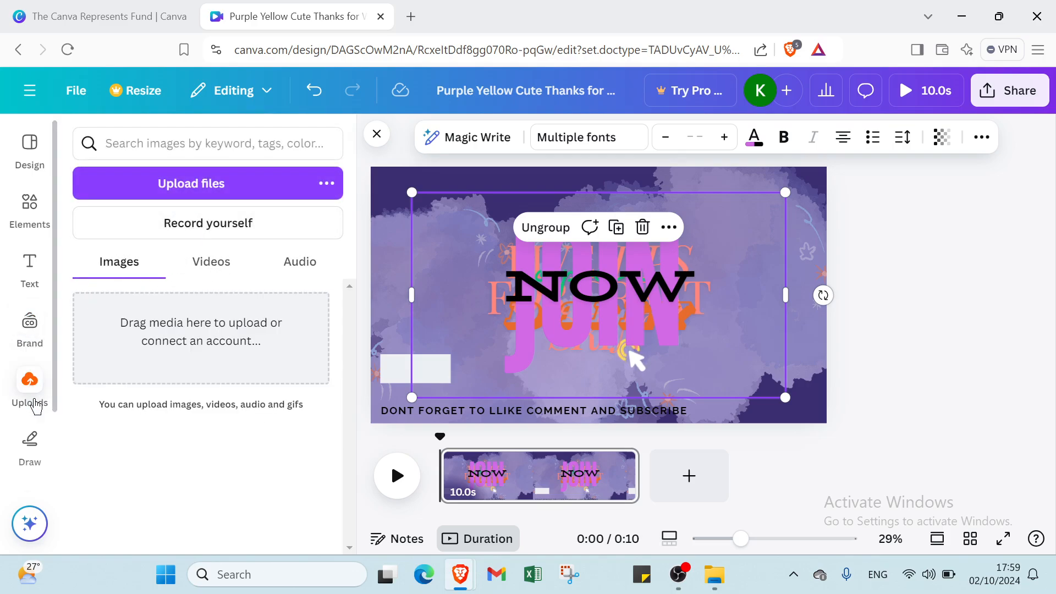
Handwrite "CANVA." across the upper part of the design with the yellow highlighter.
click(30, 443)
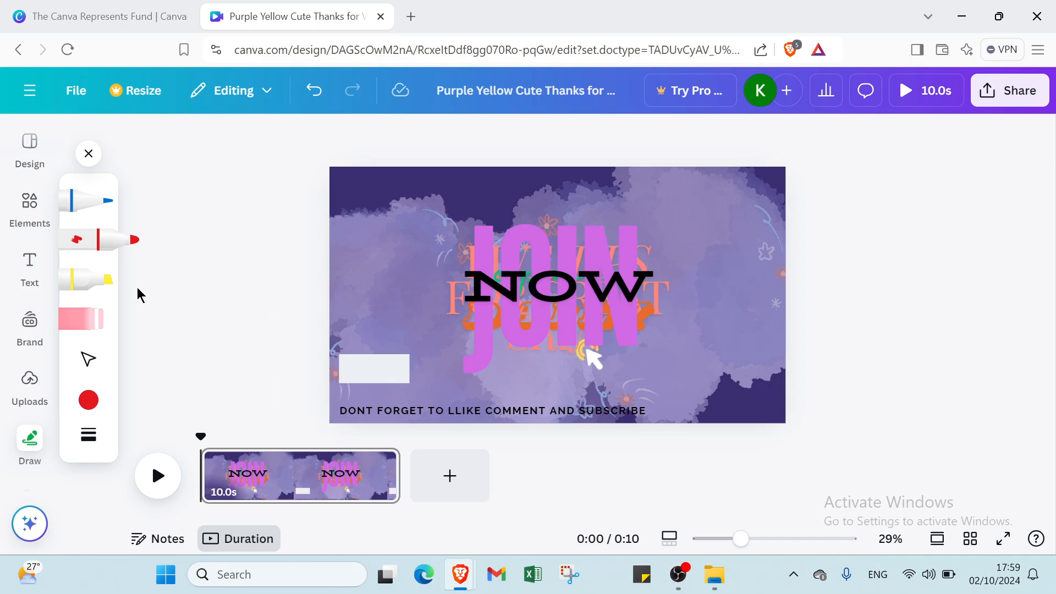
click(76, 276)
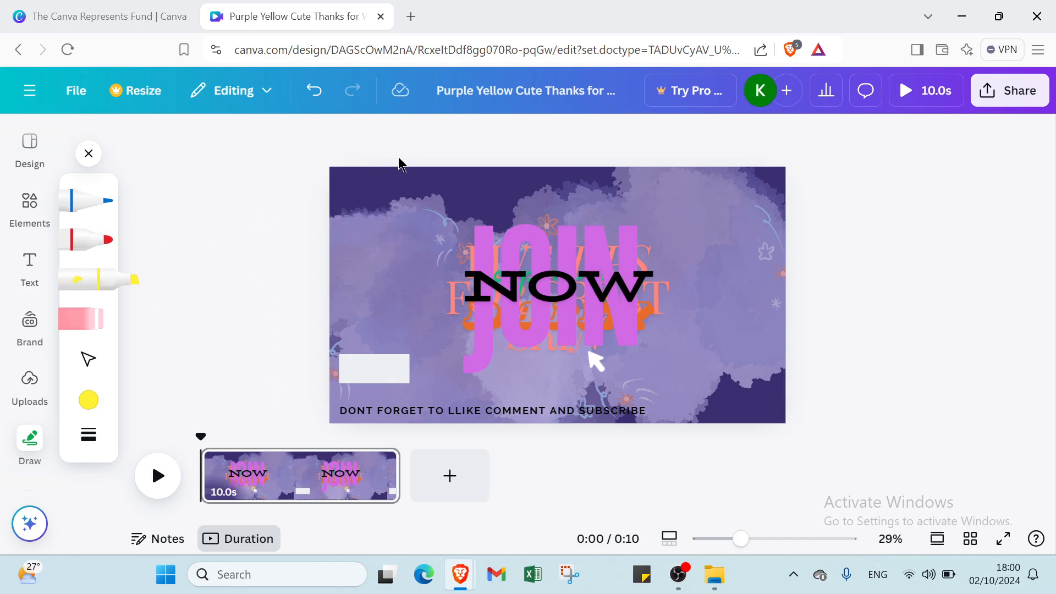
mouse_move(362, 183)
mouse_down()
mouse_move(364, 205)
mouse_move(396, 213)
mouse_up()
mouse_move(419, 175)
mouse_down()
mouse_move(417, 210)
mouse_move(419, 174)
mouse_move(444, 210)
mouse_up()
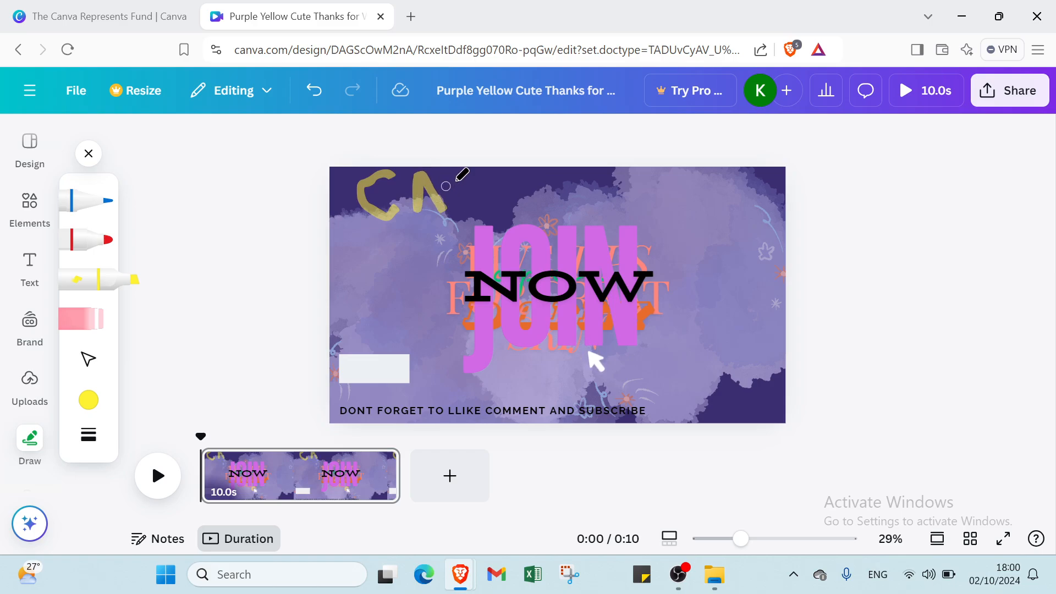
mouse_move(460, 172)
mouse_down()
mouse_move(460, 208)
mouse_move(457, 169)
mouse_move(503, 212)
mouse_move(504, 174)
mouse_move(559, 204)
mouse_move(566, 176)
mouse_move(608, 213)
mouse_up()
mouse_move(618, 164)
mouse_down()
mouse_move(643, 223)
mouse_move(616, 198)
mouse_up()
click(681, 204)
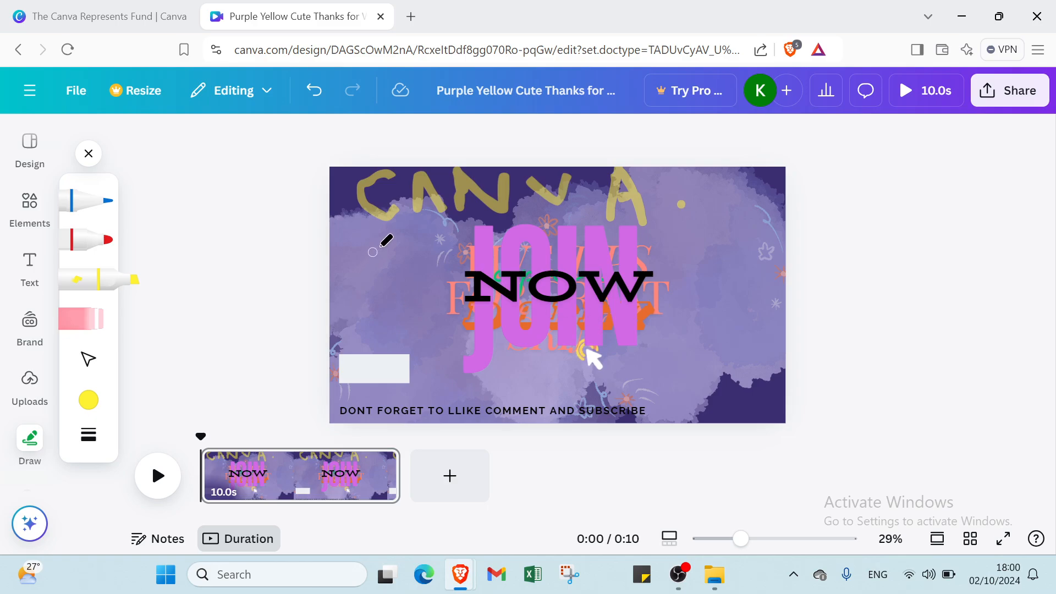
mouse_move(407, 233)
mouse_down()
mouse_move(428, 216)
mouse_move(431, 190)
mouse_move(457, 234)
mouse_move(449, 211)
mouse_move(408, 210)
mouse_up()
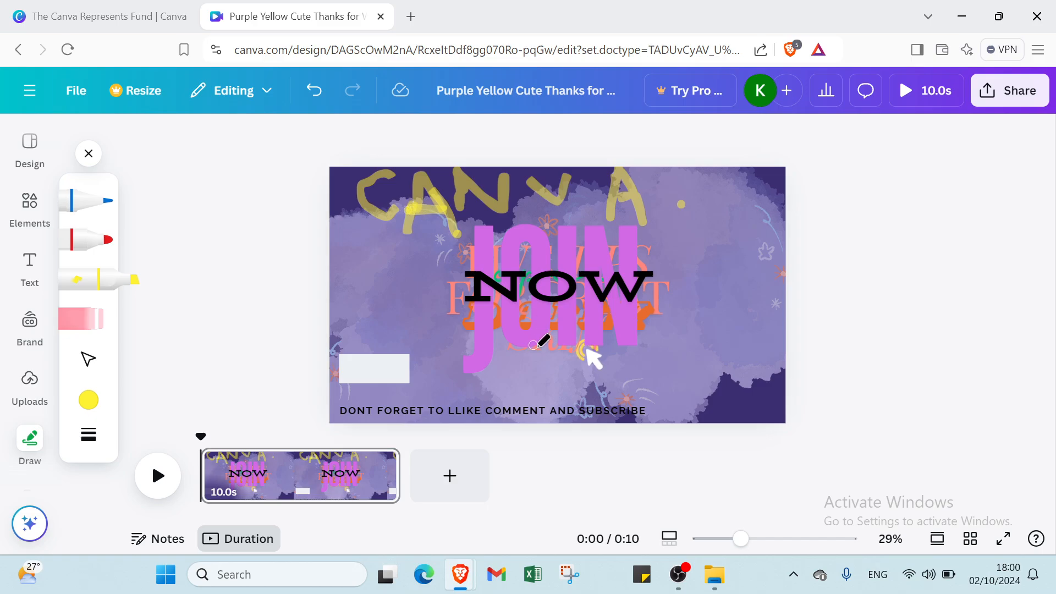
drag(988, 366, 631, 332)
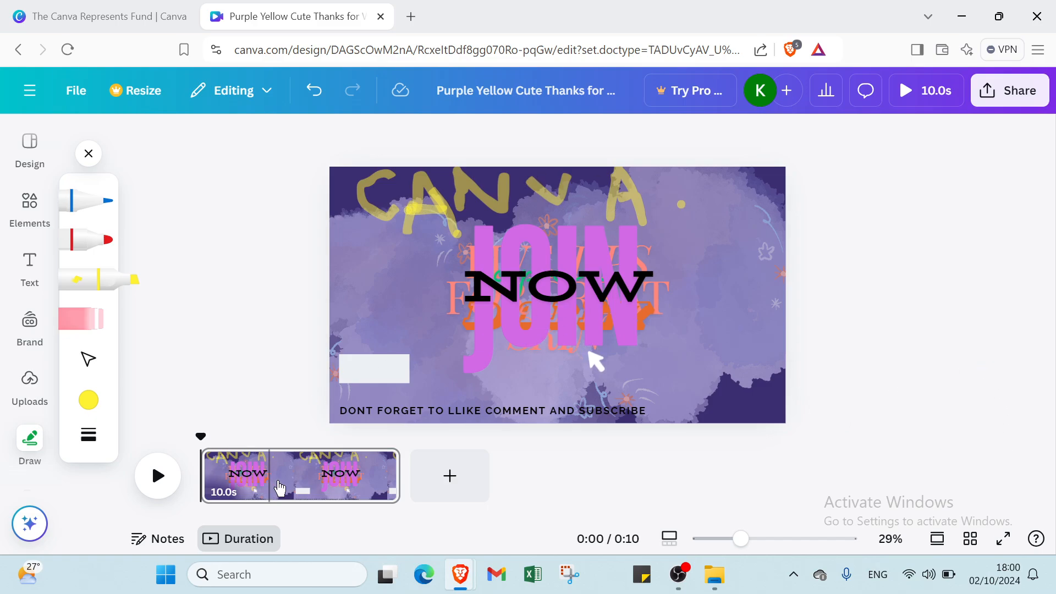
Play back the edited video from the 3-second mark and close the drawing tools.
click(355, 476)
click(269, 480)
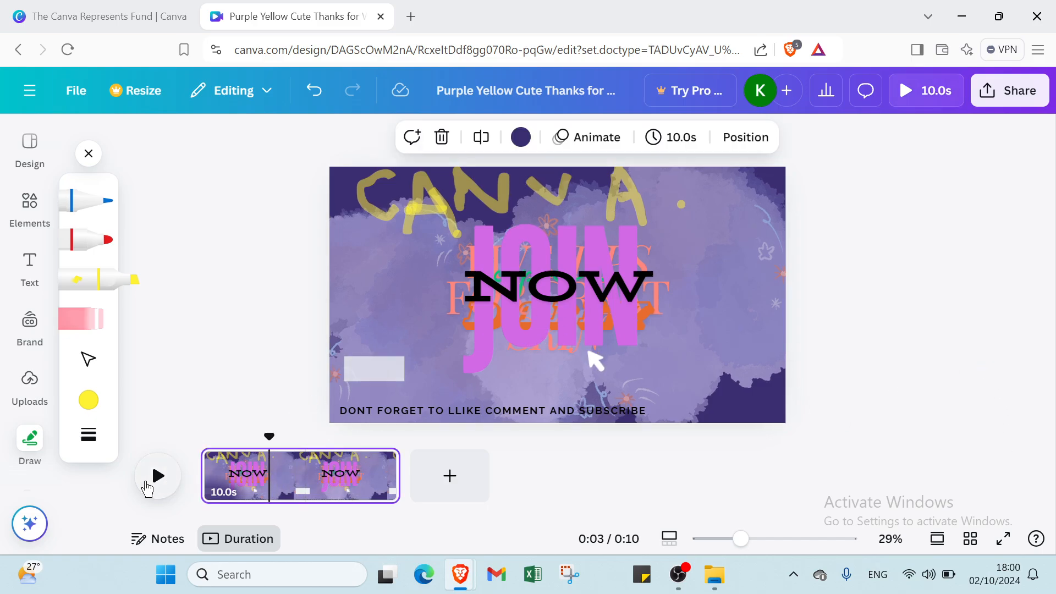
click(149, 485)
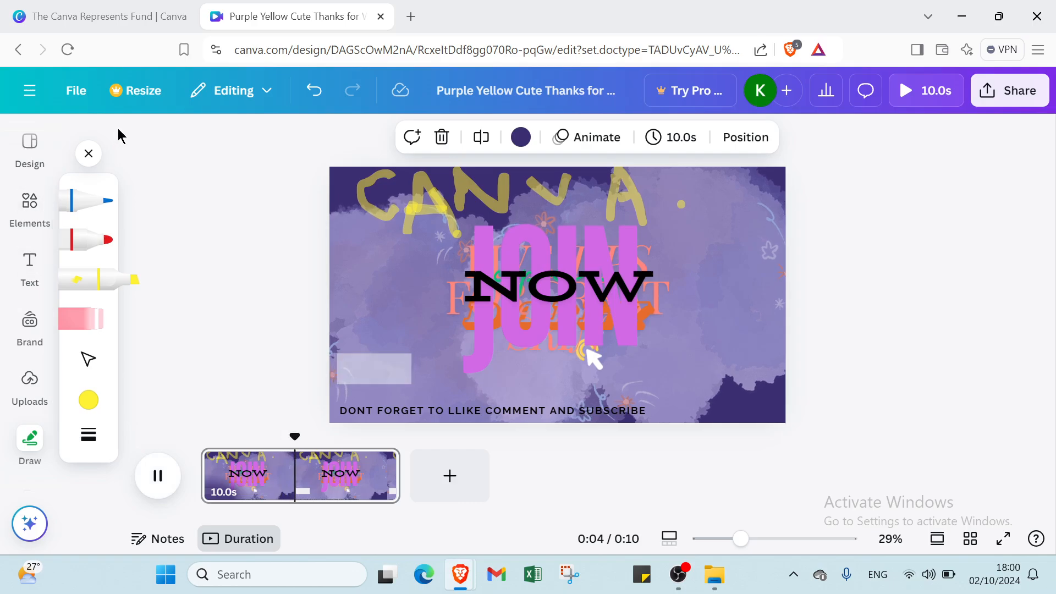
click(89, 154)
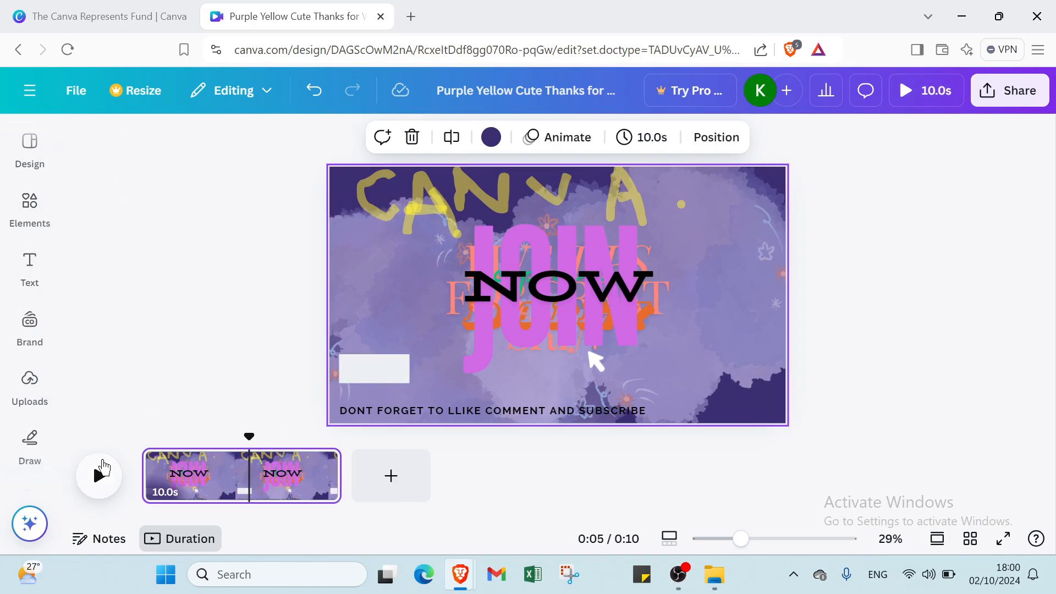
click(101, 474)
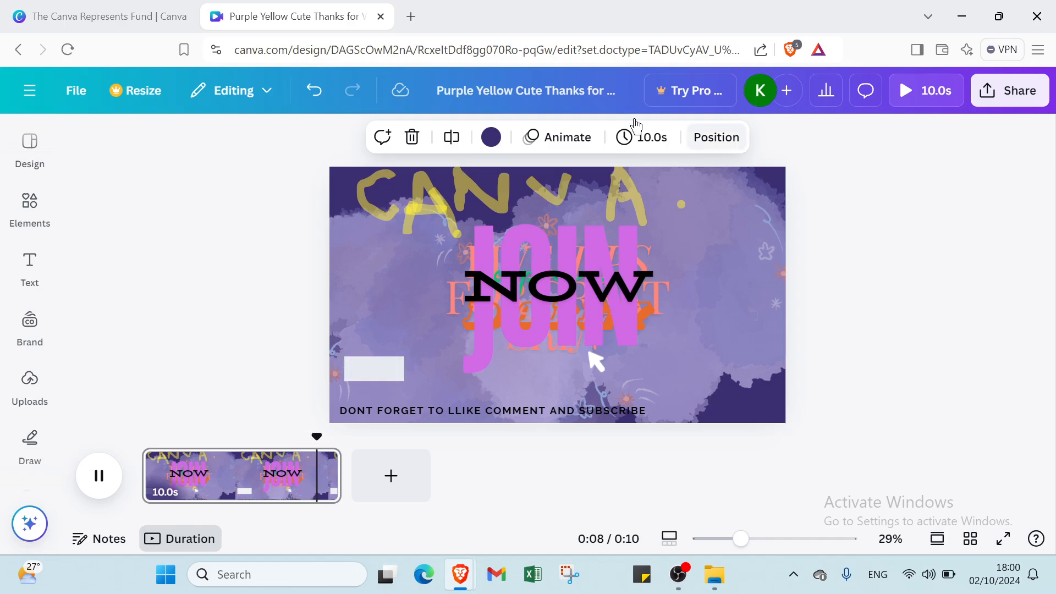
Undo all edits back to the original "thanks for watching" template, including the drawing, added text combinations and reminder text.
click(307, 97)
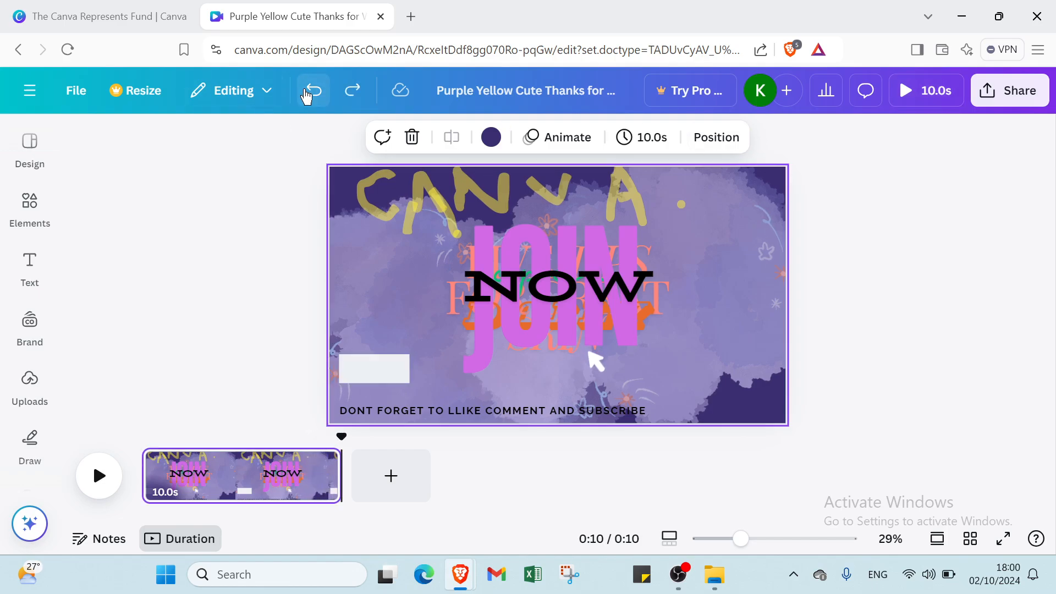
click(306, 97)
click(306, 97)
click(307, 97)
click(306, 96)
click(306, 97)
click(307, 96)
click(307, 97)
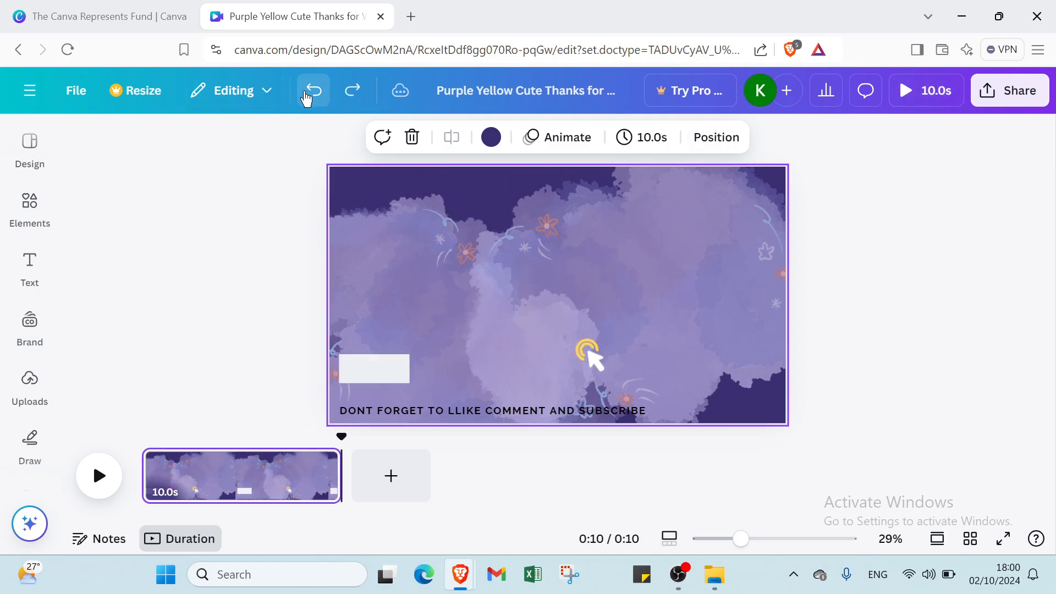
click(307, 97)
click(306, 96)
click(307, 97)
click(307, 97)
click(306, 97)
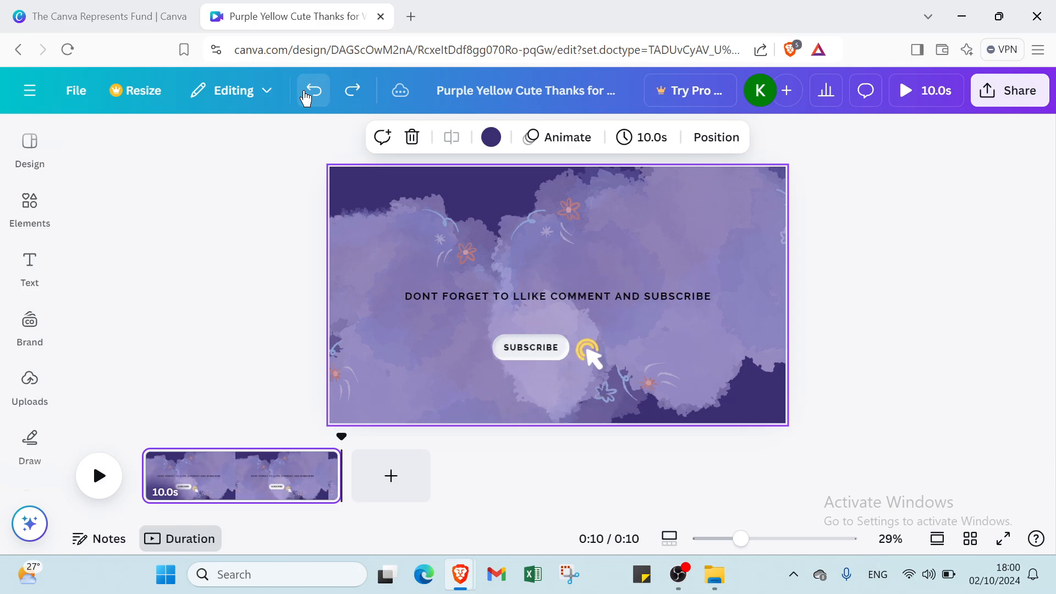
click(306, 97)
click(307, 97)
click(307, 96)
click(306, 97)
click(306, 96)
click(307, 96)
click(307, 97)
click(306, 97)
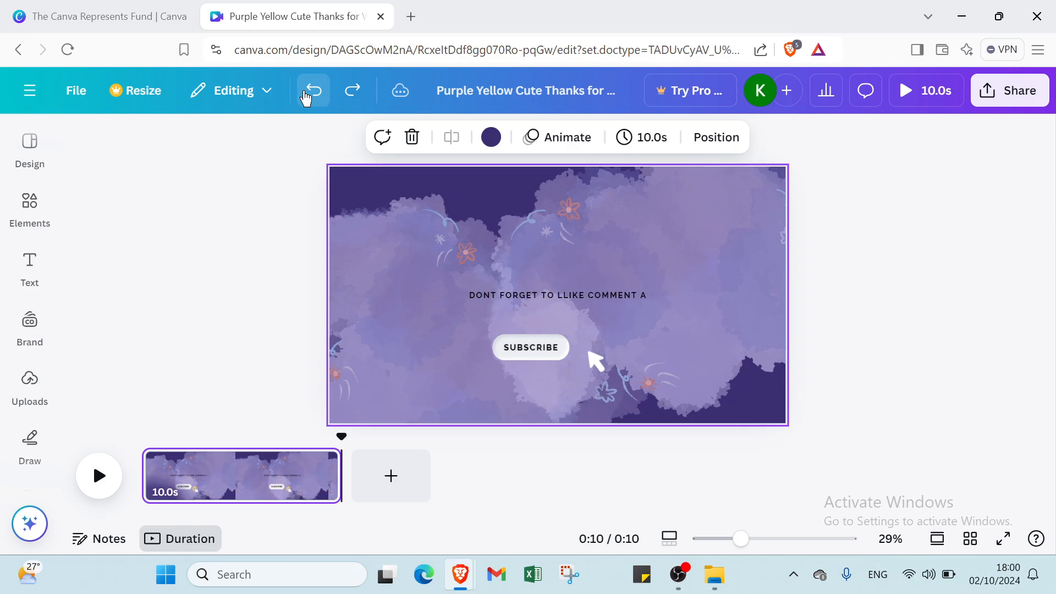
click(306, 97)
click(307, 97)
click(306, 97)
click(307, 97)
click(306, 97)
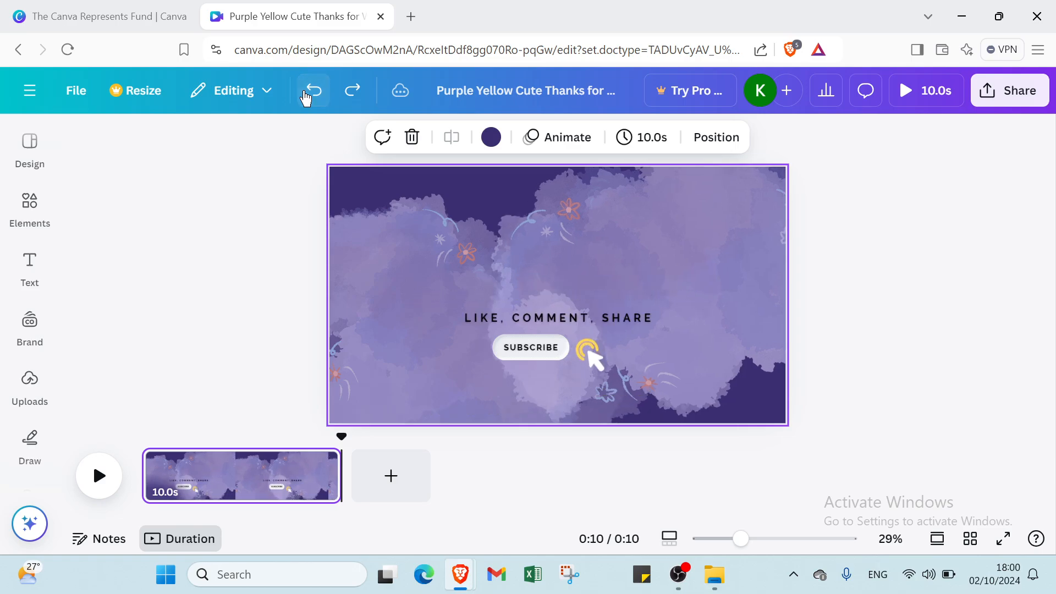
click(307, 97)
click(306, 92)
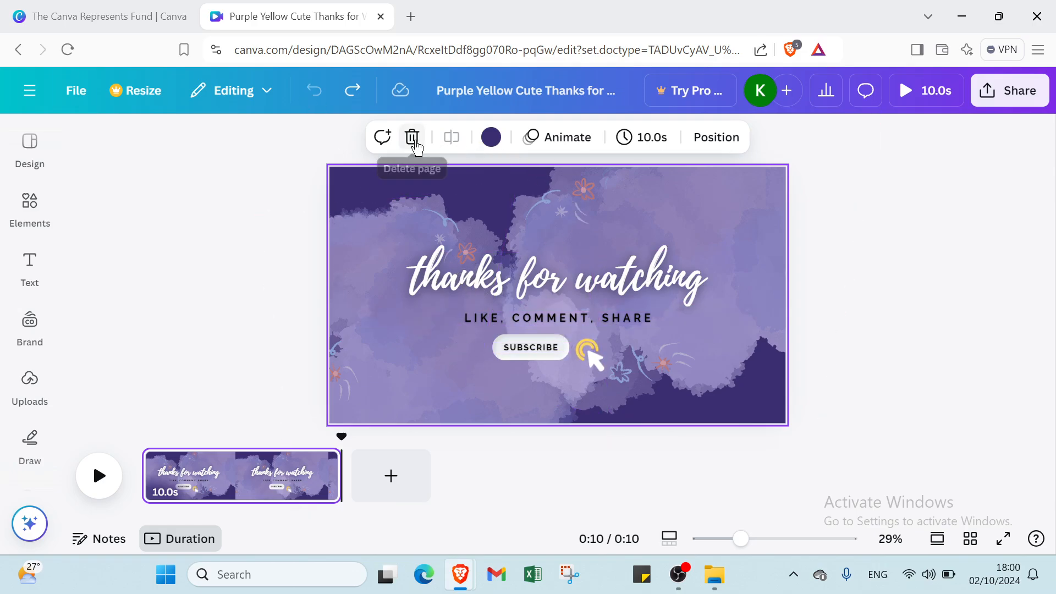
Delete the "thanks for watching" page from the video design.
click(412, 137)
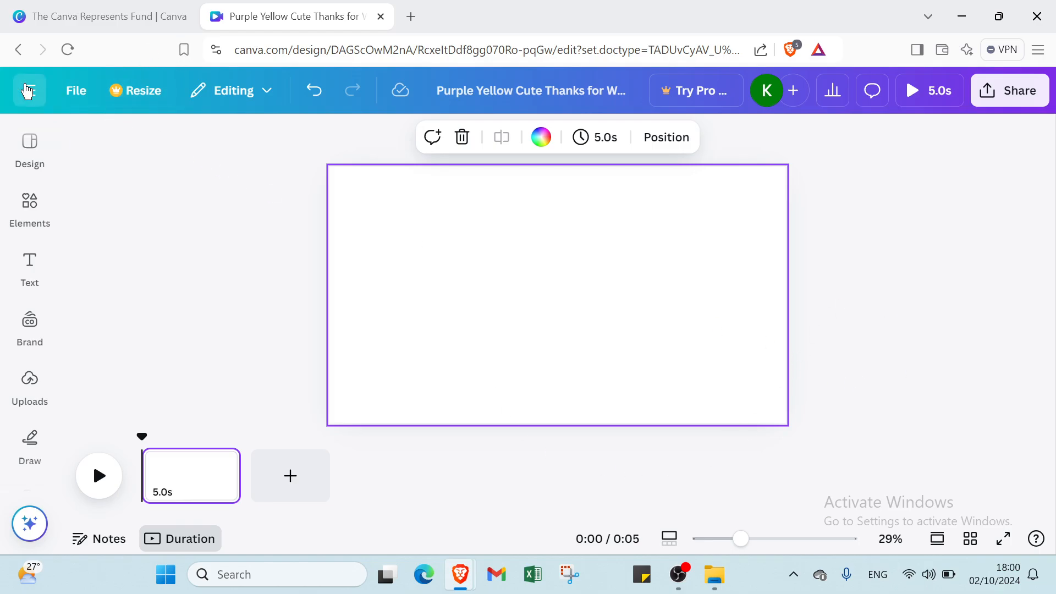
Leave the editor for the Canva home page and close that browser tab.
click(29, 91)
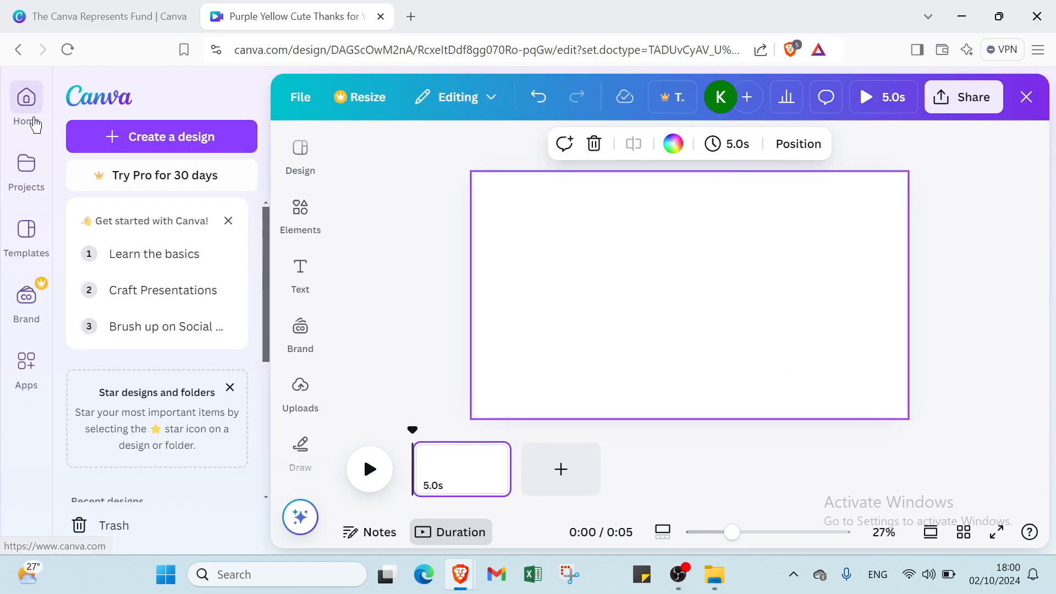
click(35, 124)
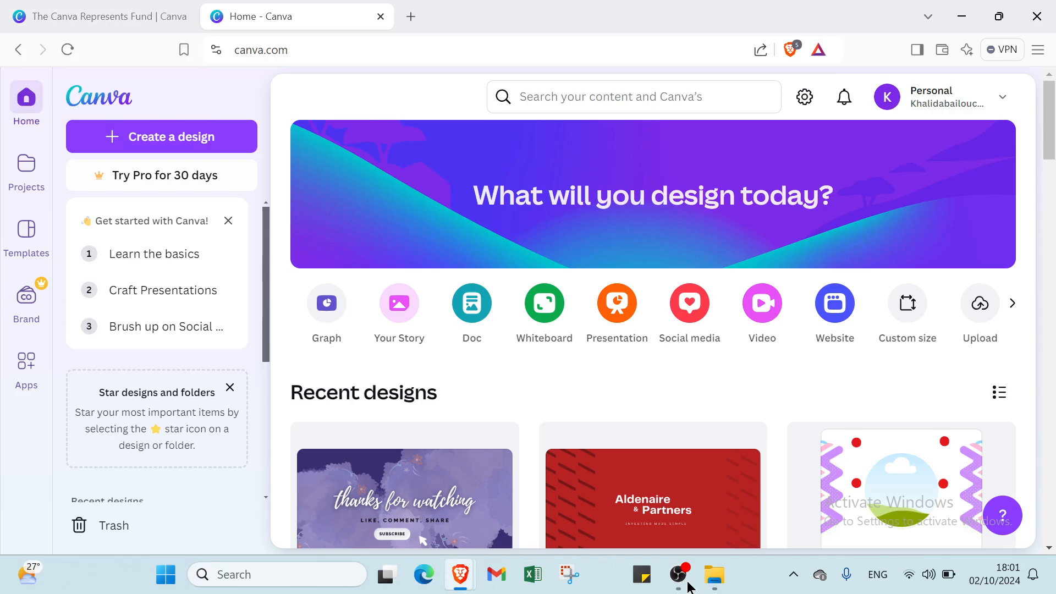
click(380, 17)
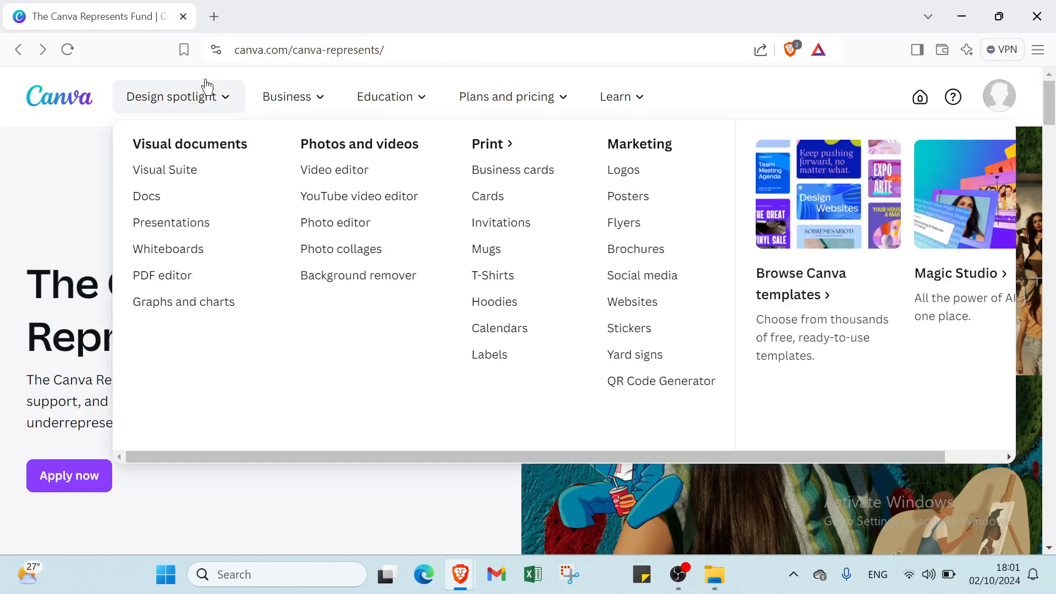